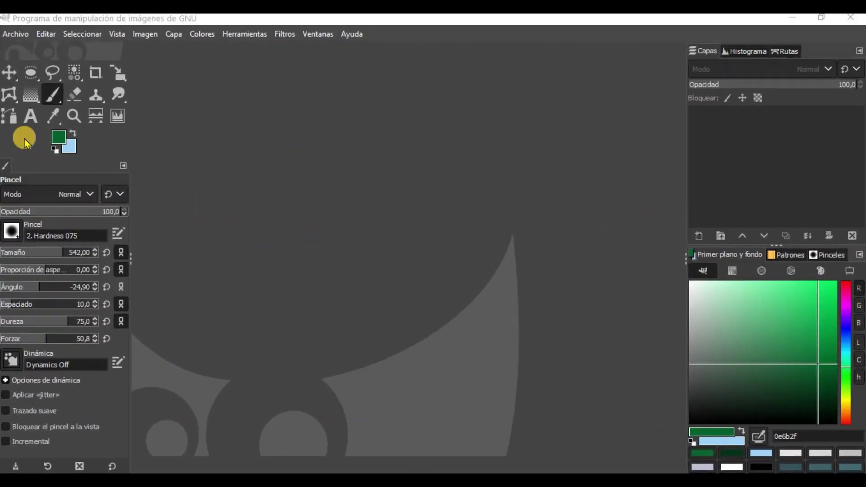
Open the Archivo (File) menu in the empty GIMP workspace.
click(12, 34)
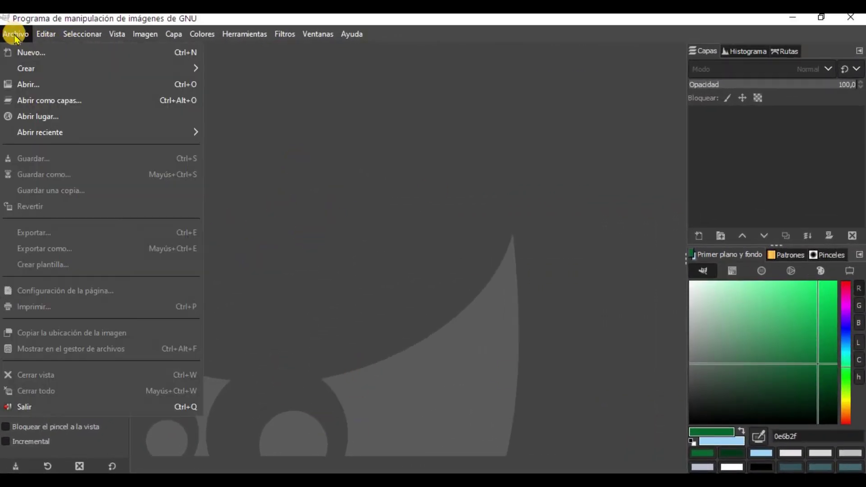
Create a new image from the 1920×1080 Full HD 1080p template.
click(30, 53)
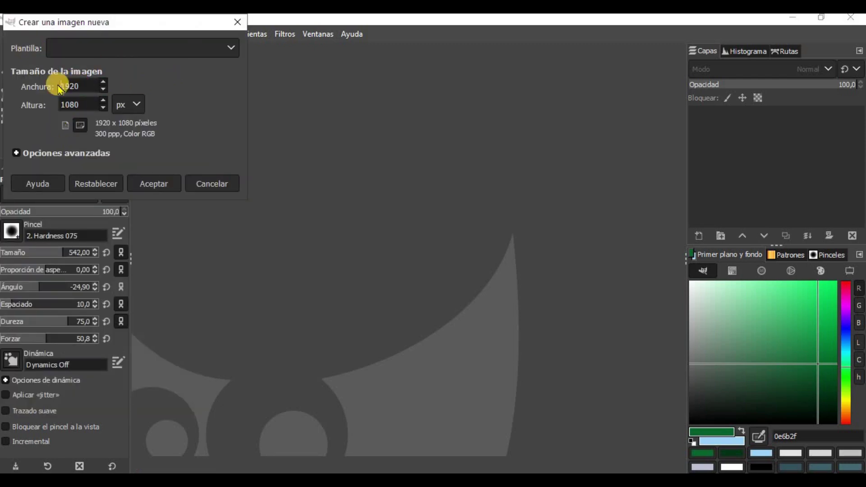
click(228, 47)
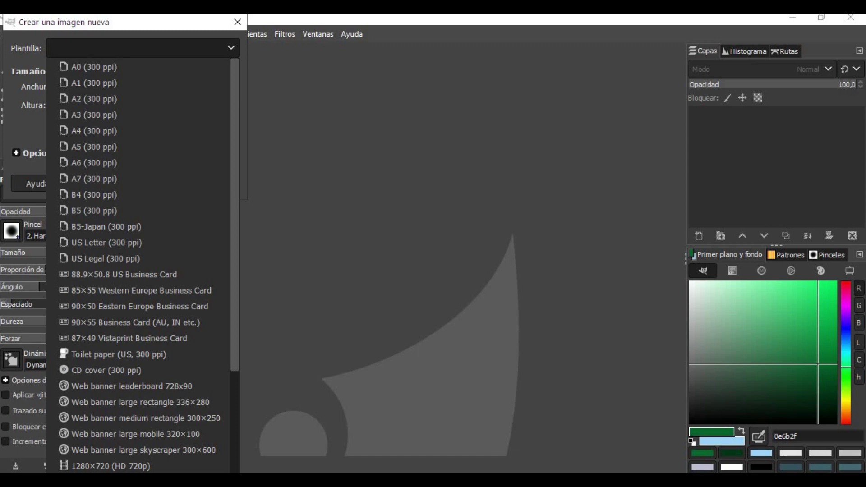
click(97, 467)
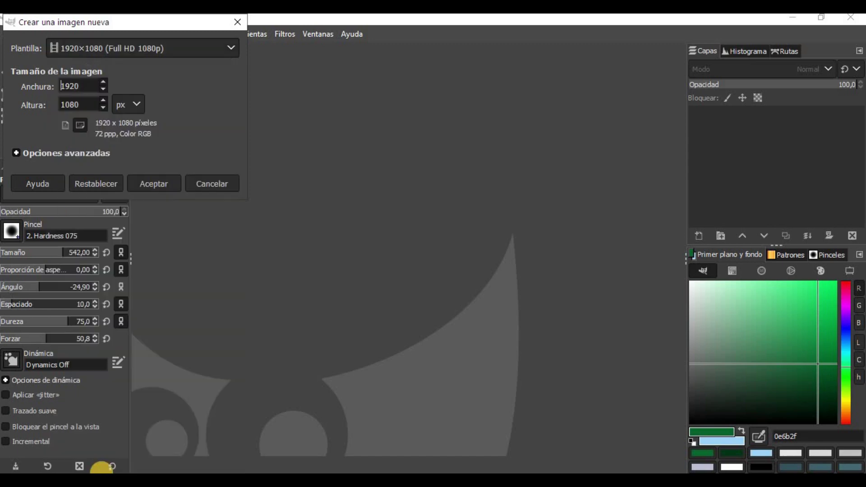
click(150, 183)
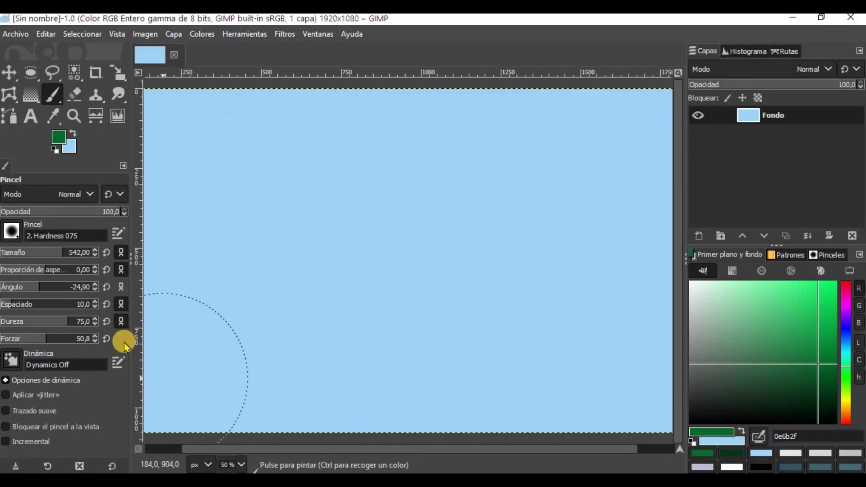
Reduce the brush size to 8 and set the view zoom to 40%.
click(4, 252)
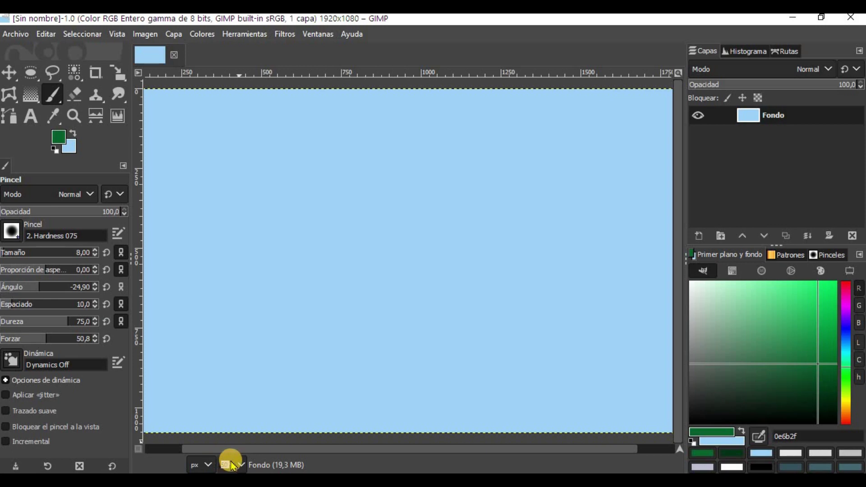
key(minus)
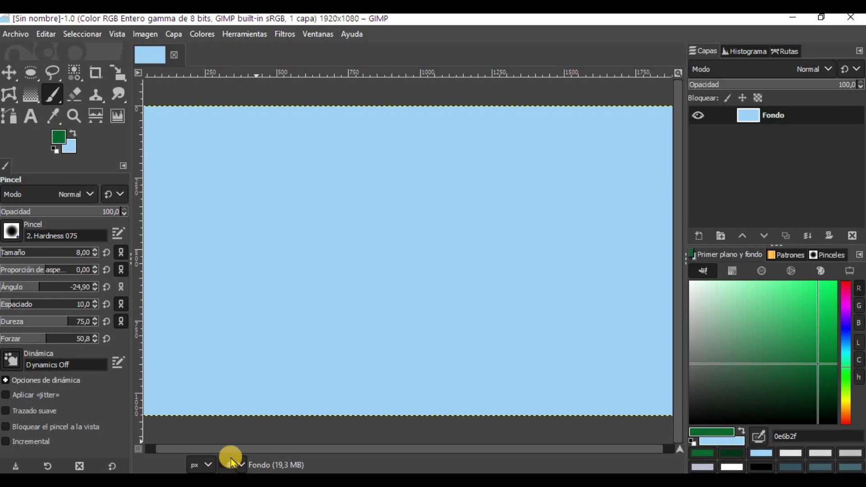
text(40)
key(Return)
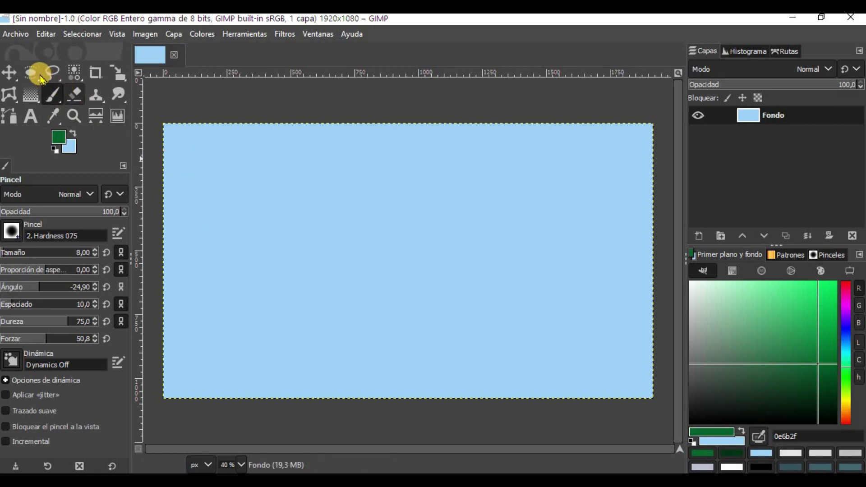
Open piedras.jpg from D:\Trabajos_Multimedia\Guidus-Media\GIMP\TextoRelieve as a layer, keeping its colour profile.
click(11, 36)
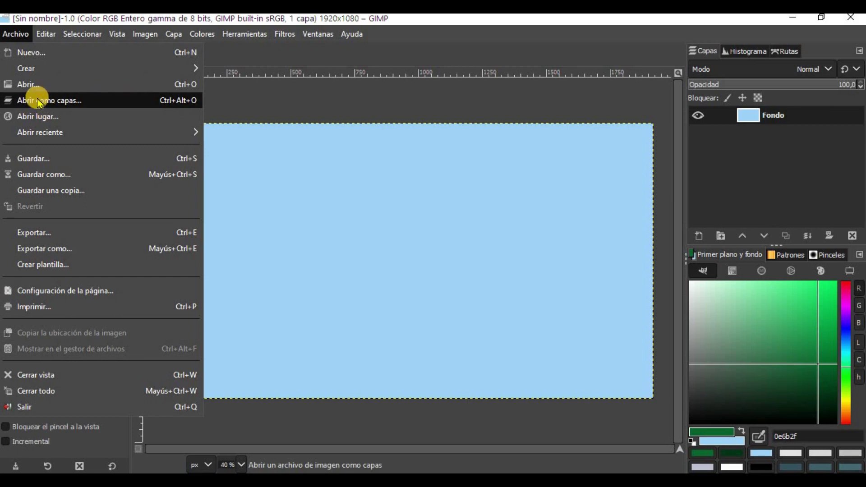
click(48, 104)
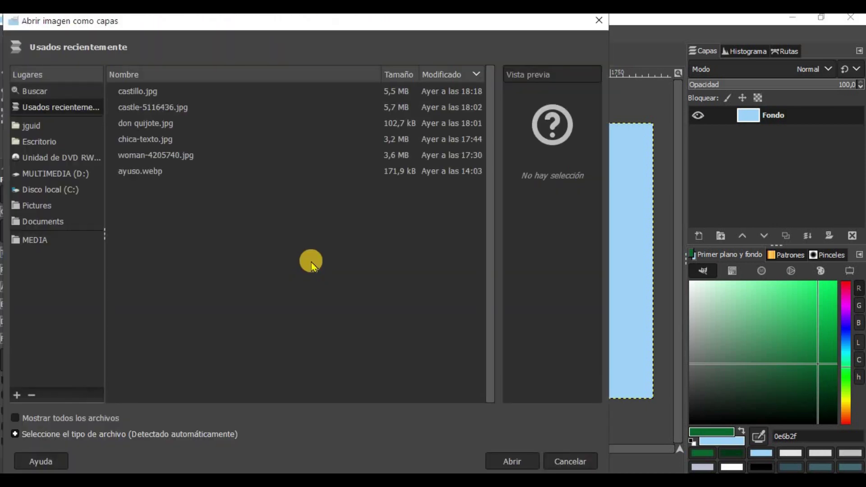
click(41, 173)
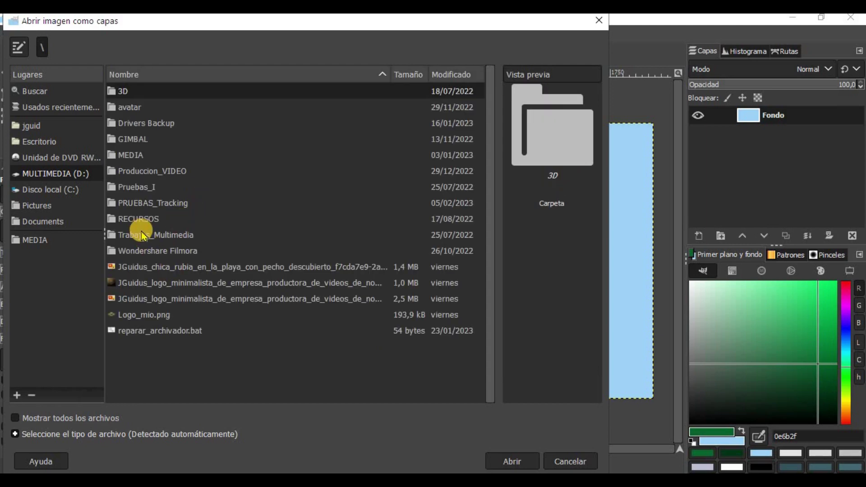
double_click(143, 228)
double_click(145, 135)
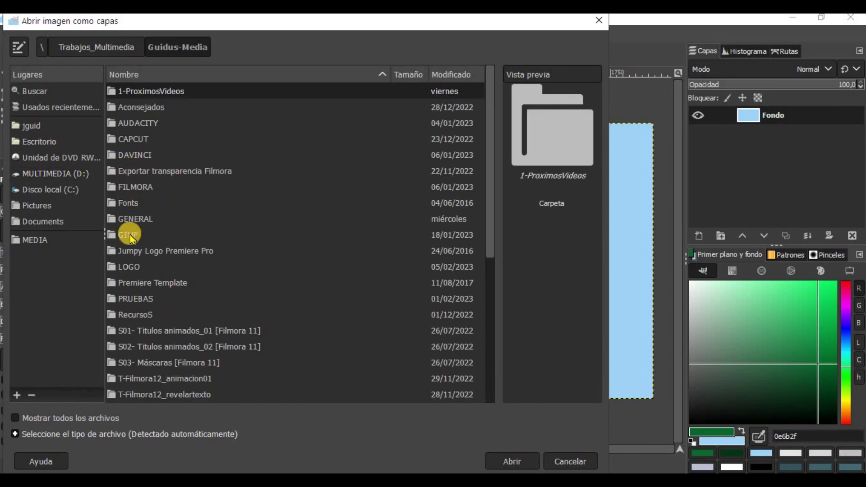
double_click(134, 235)
double_click(143, 122)
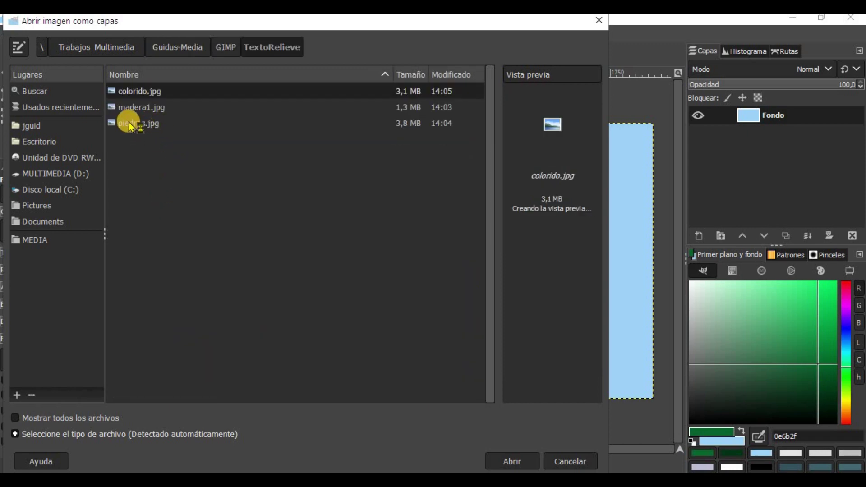
double_click(135, 123)
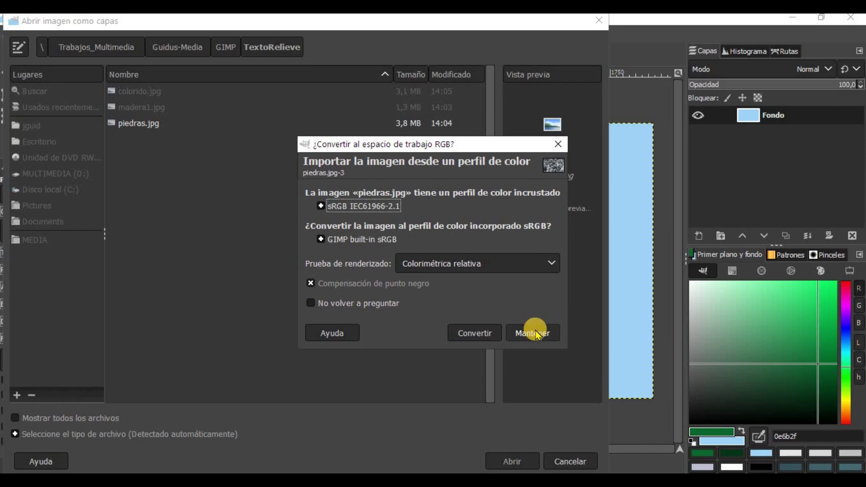
click(534, 334)
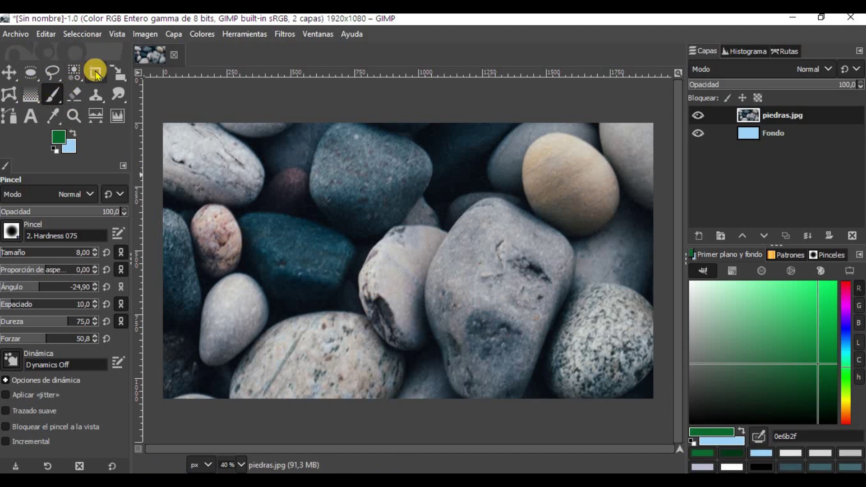
Scale the piedras.jpg layer to about 1927×1095 pixels to cover the canvas.
click(117, 72)
drag(394, 258, 225, 328)
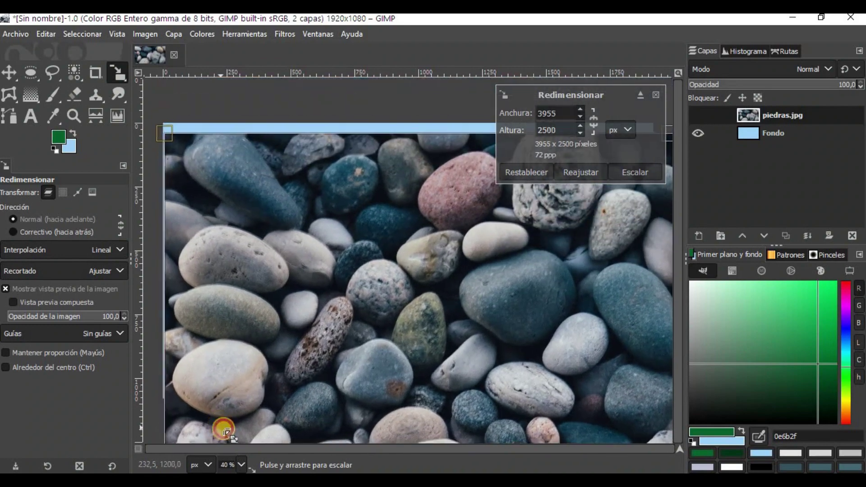
mouse_move(226, 328)
mouse_down()
mouse_move(597, 314)
mouse_move(183, 423)
mouse_move(371, 381)
mouse_move(315, 391)
mouse_move(353, 416)
mouse_move(238, 107)
mouse_move(289, 429)
mouse_up()
mouse_move(270, 358)
mouse_down()
mouse_move(189, 353)
mouse_move(200, 167)
mouse_move(206, 171)
mouse_up()
mouse_move(502, 264)
mouse_down()
mouse_move(585, 194)
mouse_move(577, 210)
mouse_up()
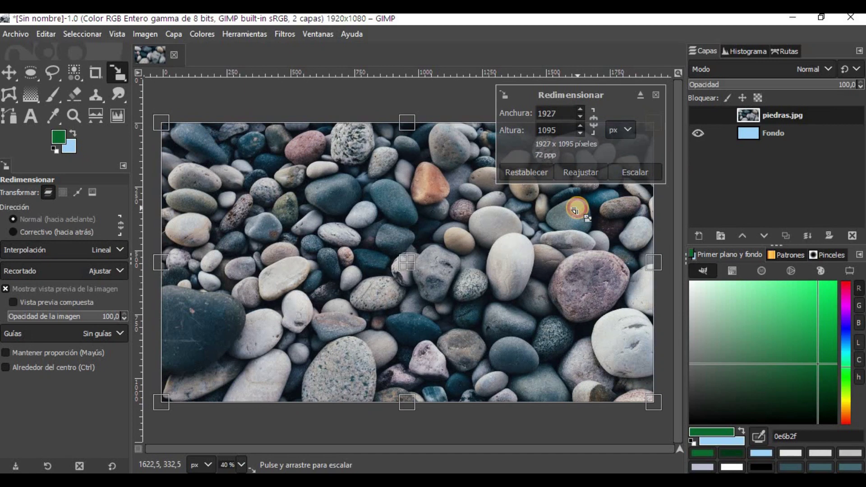
click(635, 172)
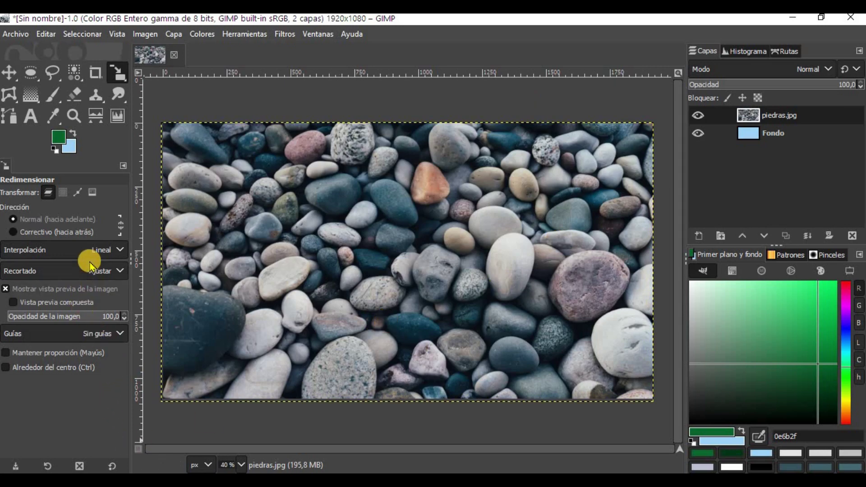
Reset colours to black and add the text TEXTO GIMP at 297 px.
click(53, 150)
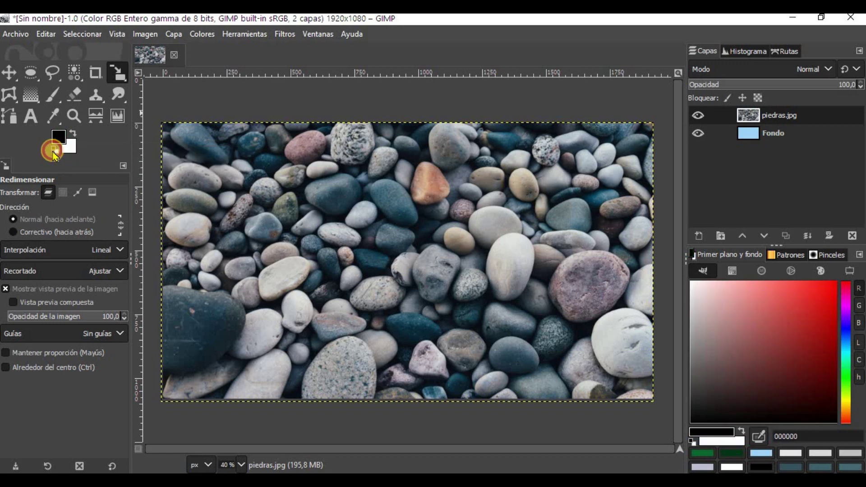
click(29, 114)
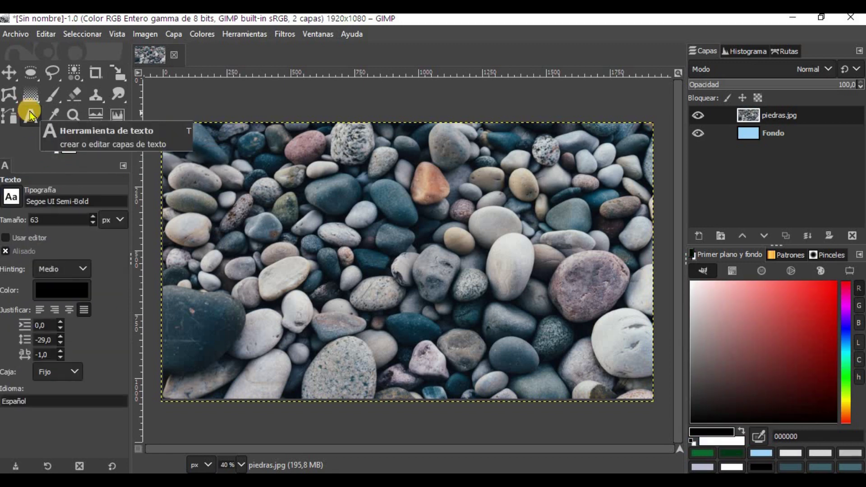
click(235, 223)
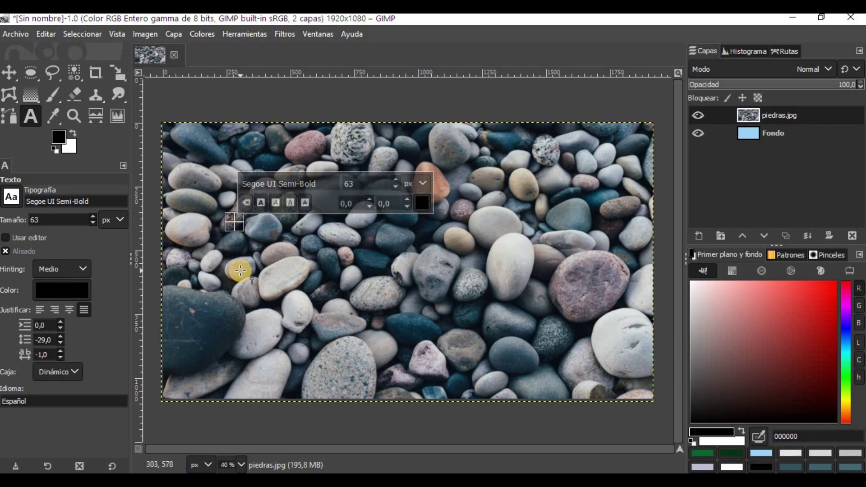
text(TEXTO GIMP)
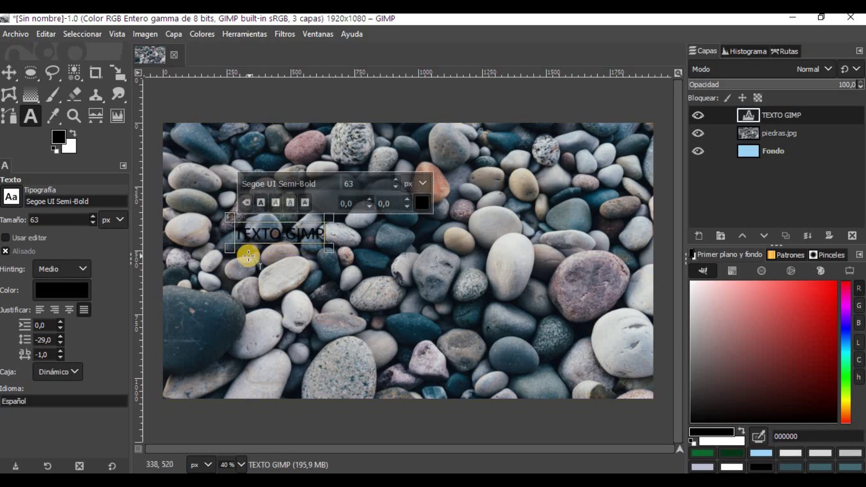
click(93, 218)
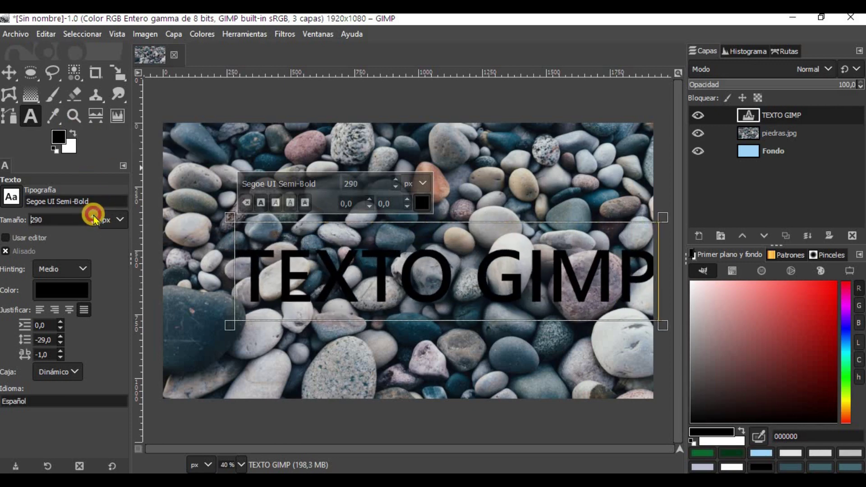
Set the text font to Showcard Gothic and centre it over the stones.
click(11, 197)
scroll(34, 247, down, 5)
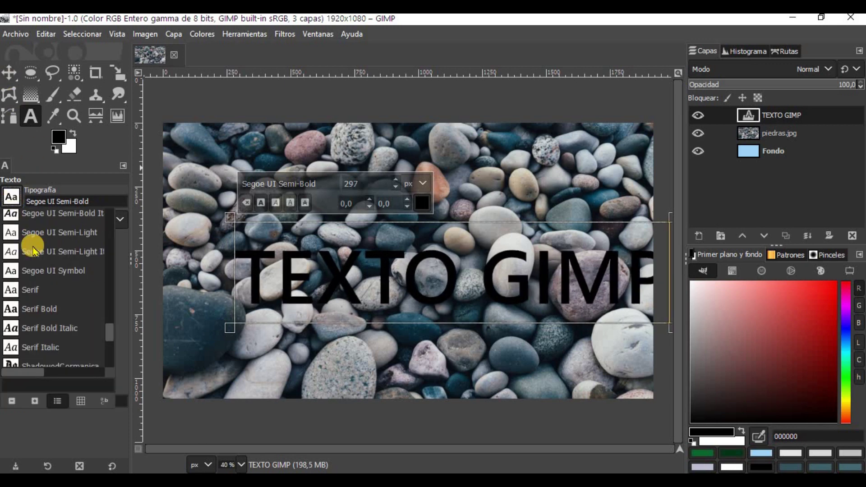
scroll(13, 315, down, 1)
click(14, 314)
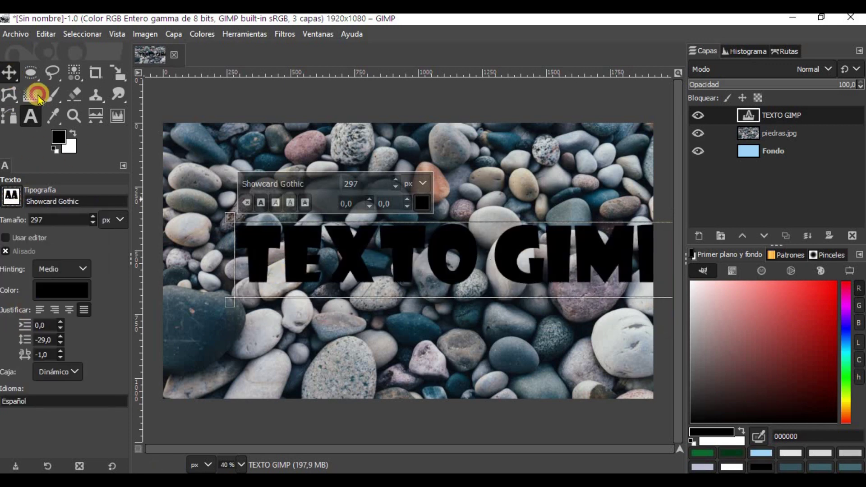
click(11, 76)
drag(375, 271, 323, 281)
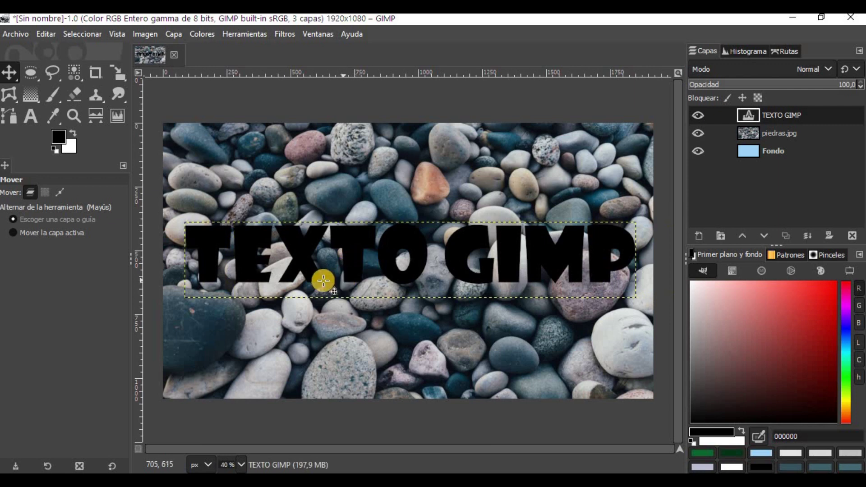
Scale the TEXTO GIMP text layer to 1851×478 px, then select the piedras.jpg layer.
click(118, 72)
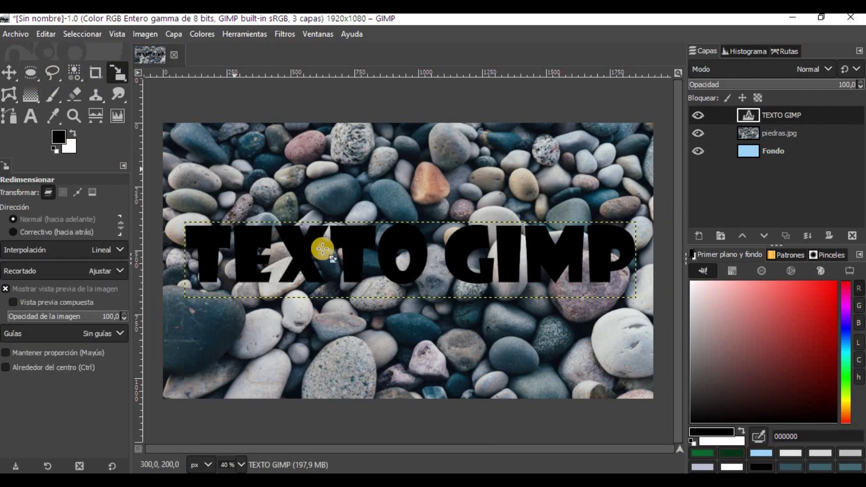
click(352, 266)
drag(417, 225, 417, 200)
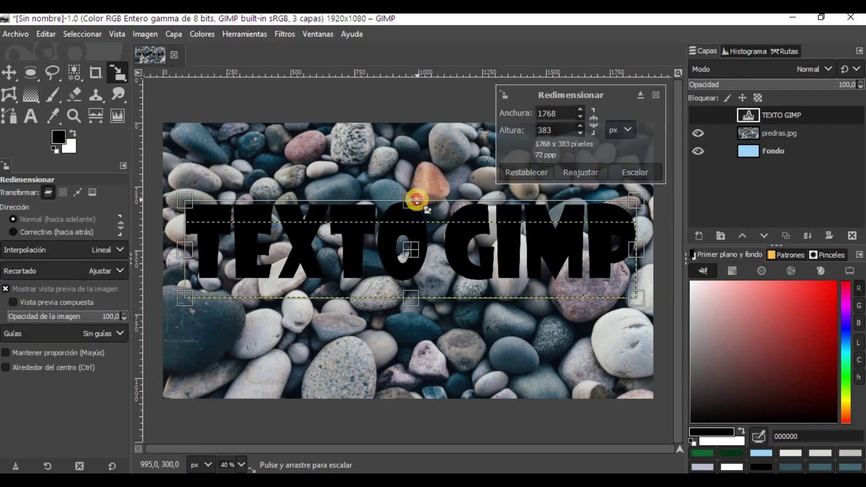
drag(413, 304, 413, 322)
drag(185, 261, 172, 261)
drag(637, 262, 645, 261)
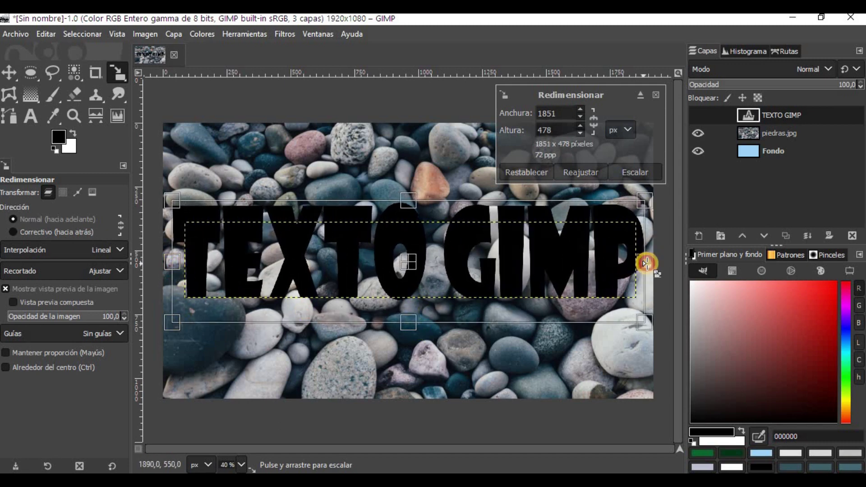
click(634, 172)
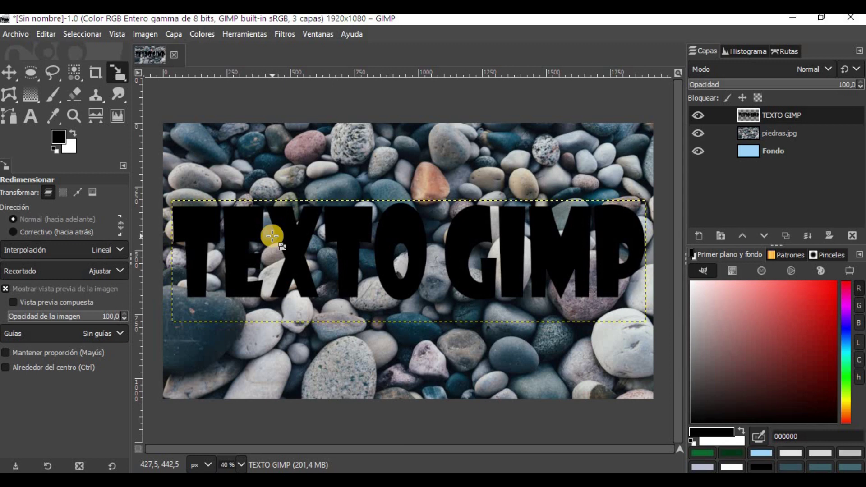
click(746, 132)
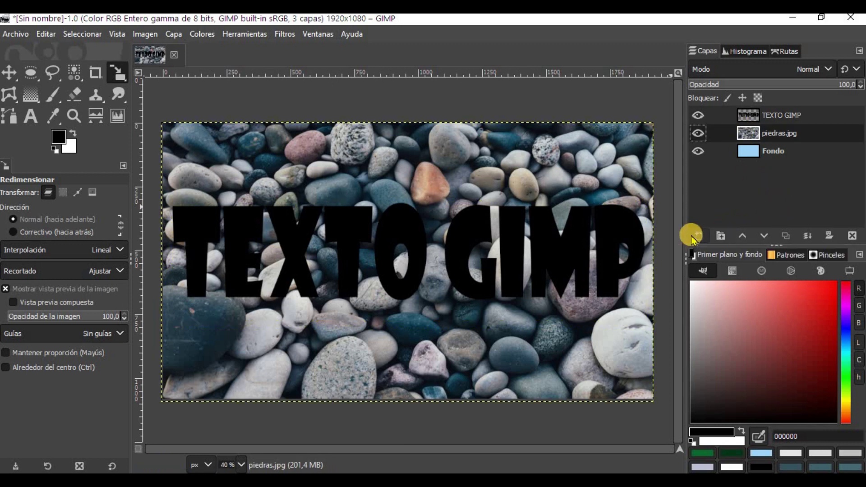
Add a white-filled layer named Capa above piedras.jpg, then select the TEXTO GIMP layer.
right_click(740, 186)
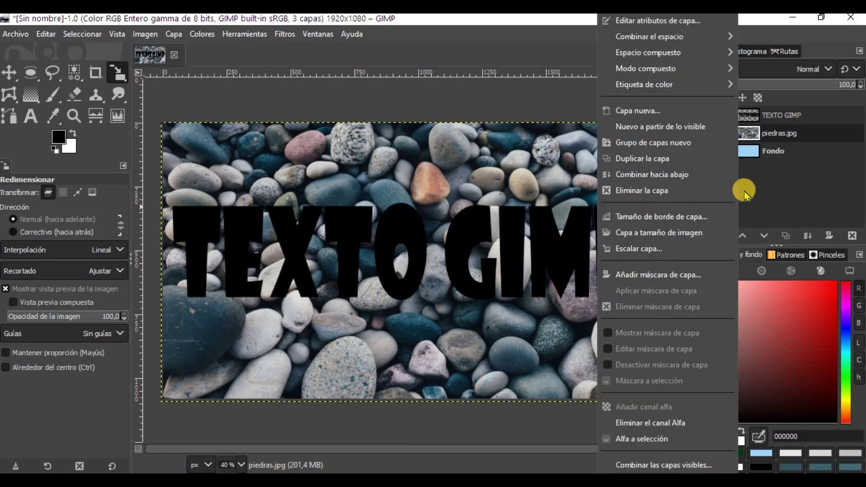
click(648, 113)
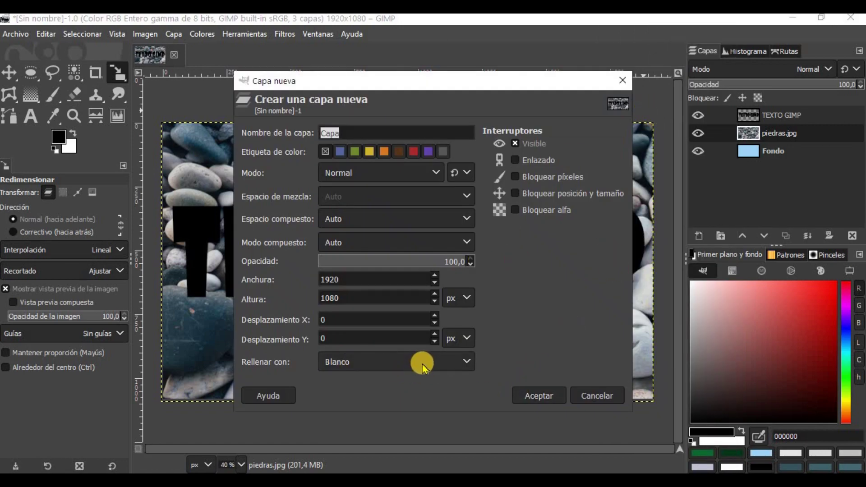
click(543, 396)
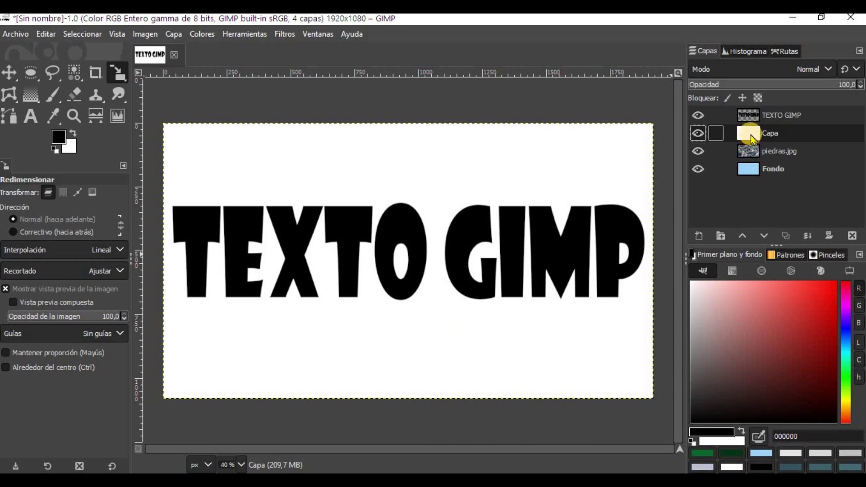
click(753, 116)
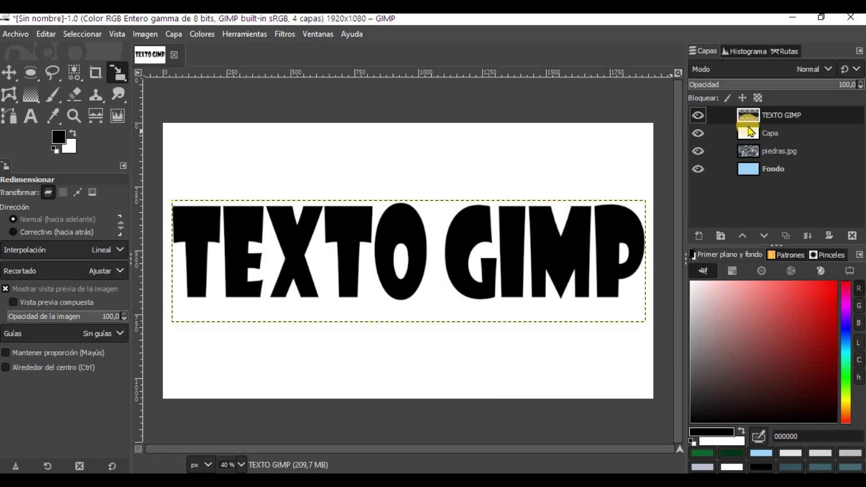
Use Alpha to Selection to cut the letter shapes from Capa and erase the black text.
right_click(751, 115)
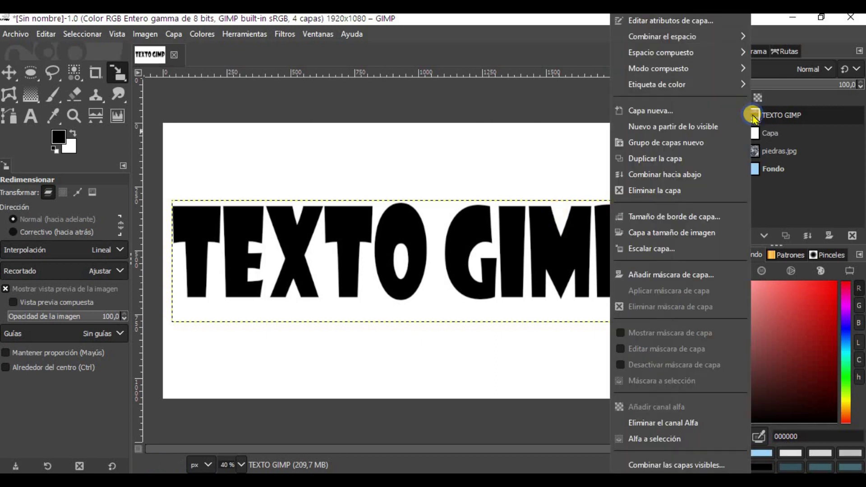
click(653, 440)
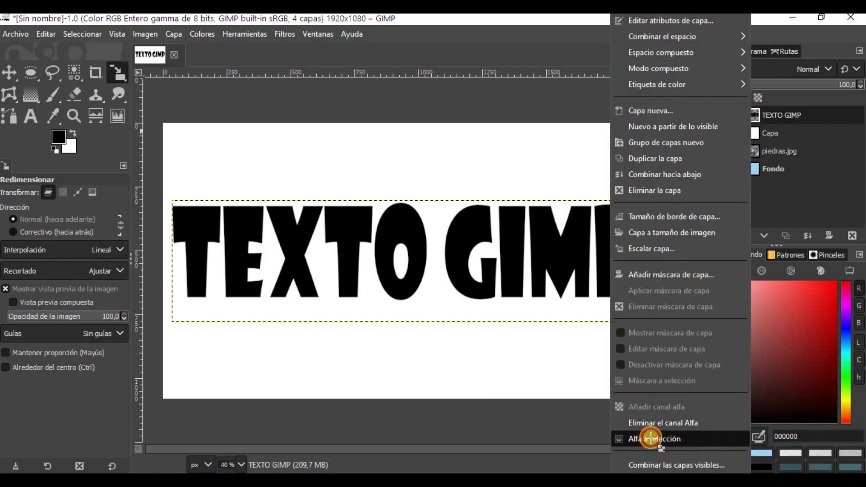
click(755, 134)
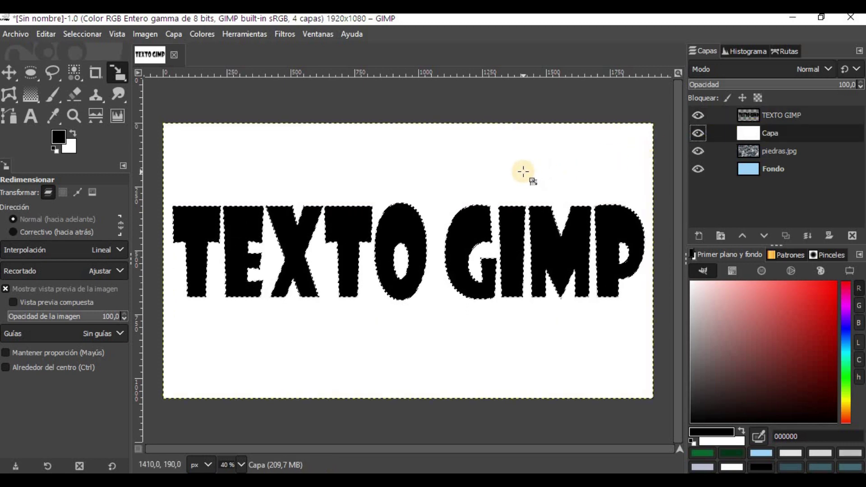
key(ctrl+period)
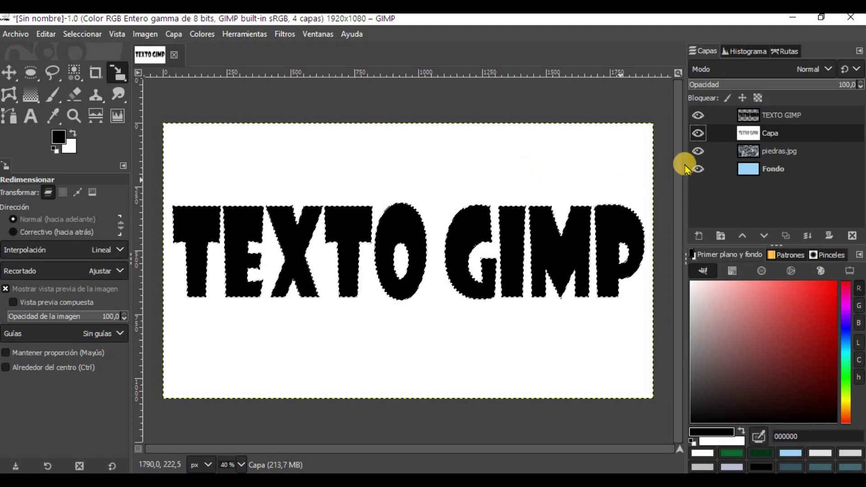
click(750, 115)
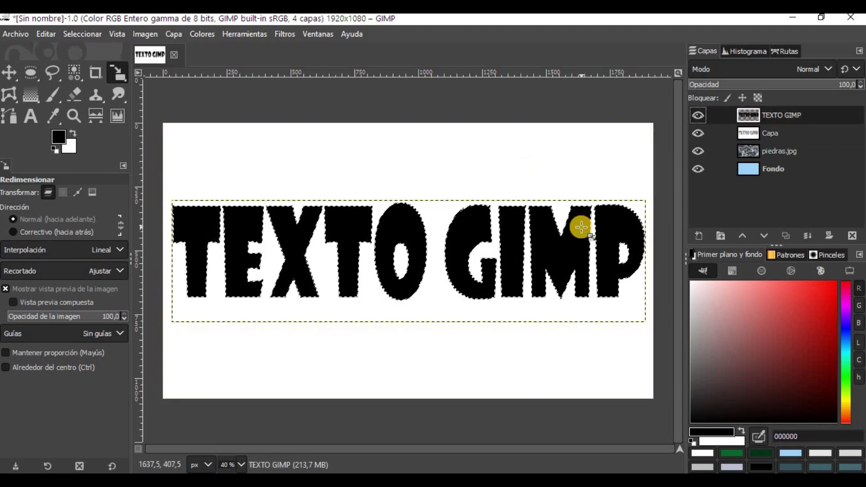
key(Delete)
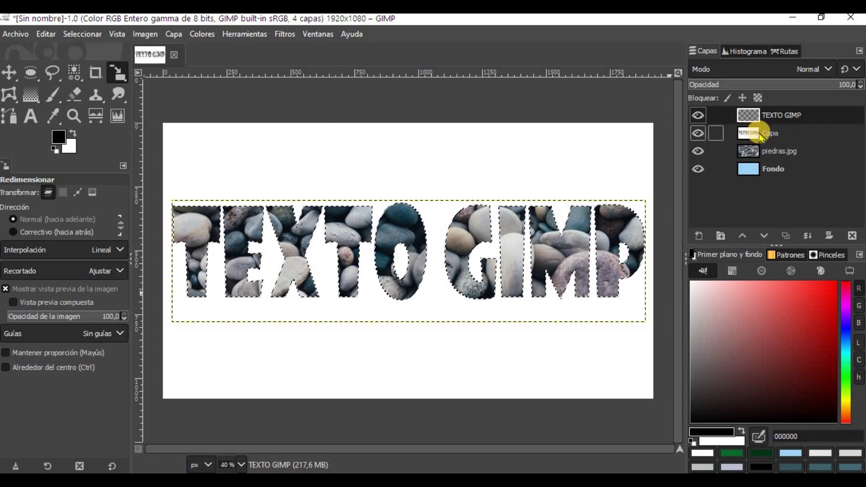
Nudge the piedras.jpg photo to realign the stones inside the letters.
click(761, 135)
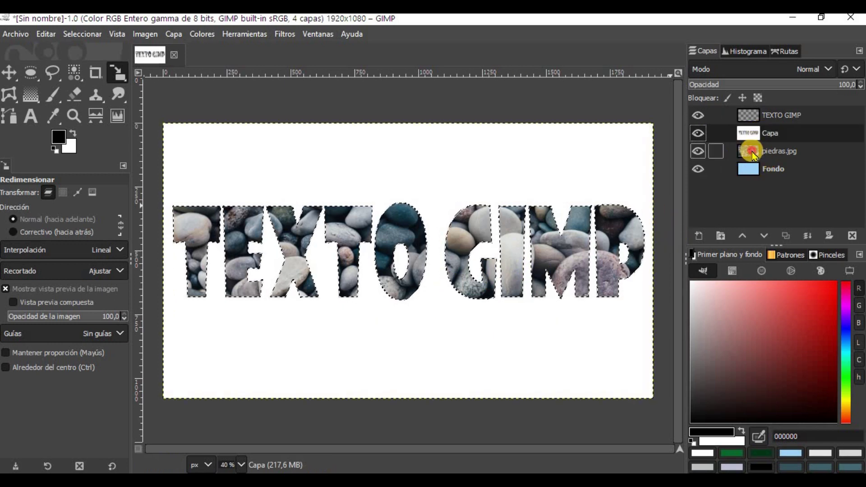
click(735, 151)
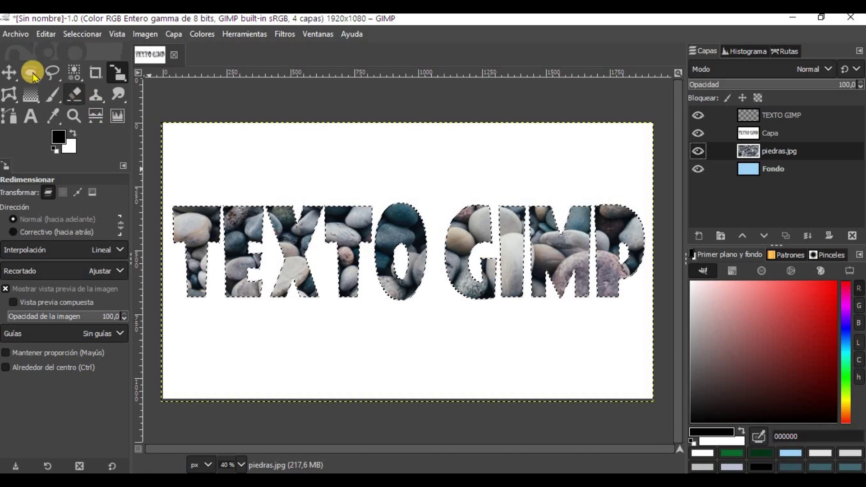
click(9, 72)
drag(349, 278, 357, 282)
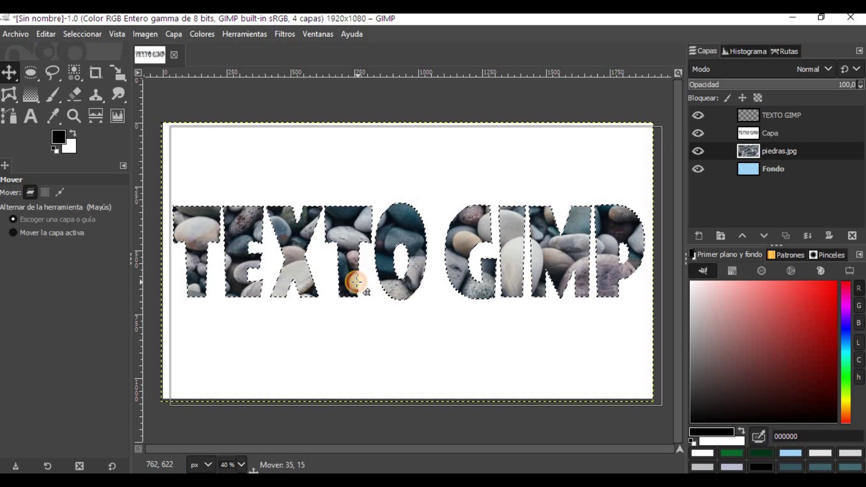
drag(356, 282, 350, 279)
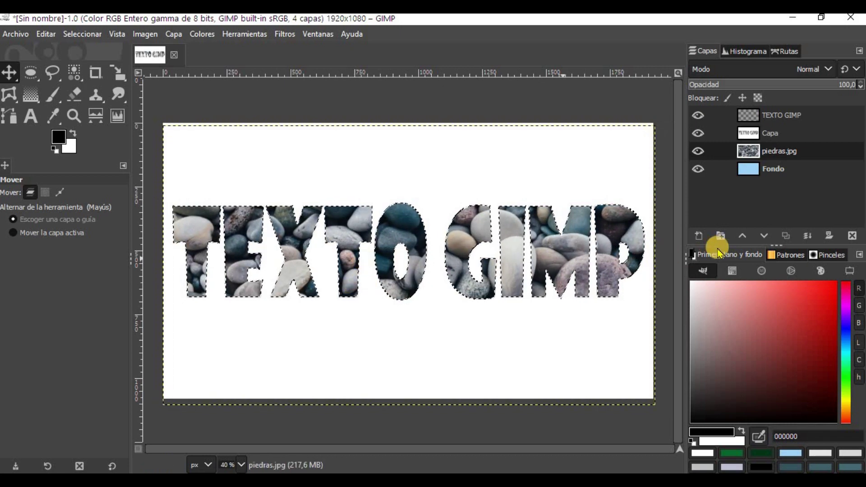
Clear the letter-shaped selection with Select > None on the Capa layer.
click(744, 139)
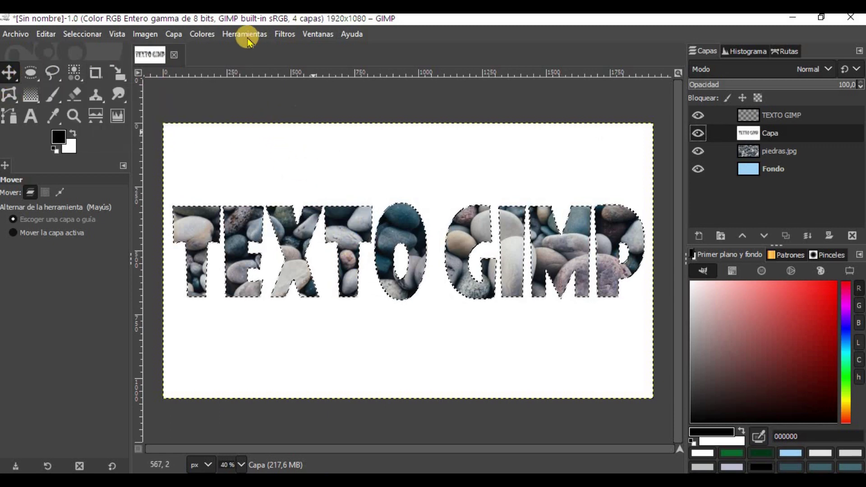
click(81, 34)
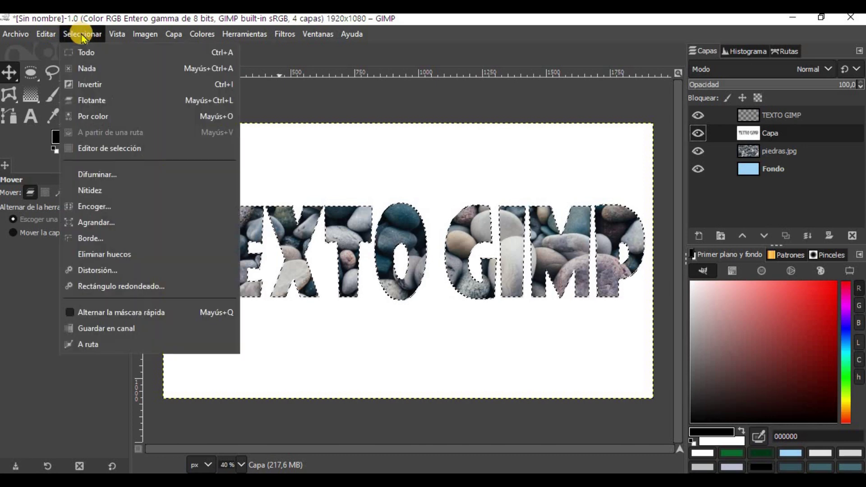
click(85, 69)
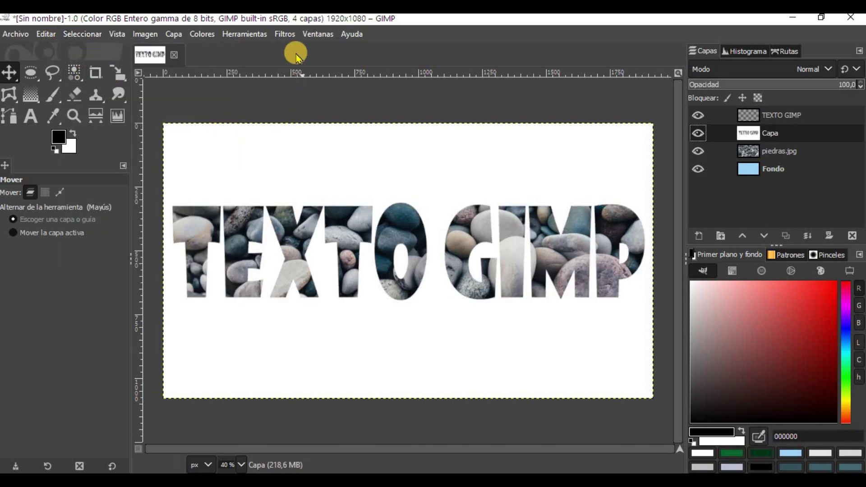
click(285, 34)
mouse_move(311, 159)
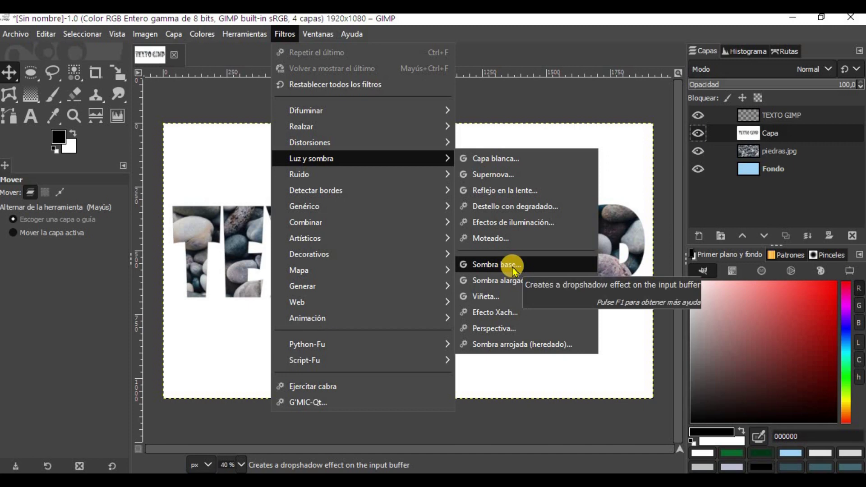
Apply a Drop Shadow with offset 8.516, grow radius -21 and opacity 1.459 to the white layer.
click(514, 269)
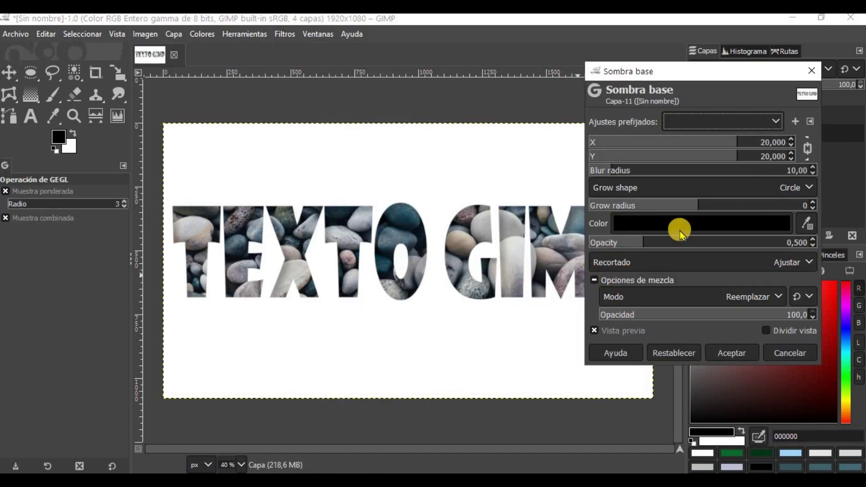
drag(724, 147, 710, 143)
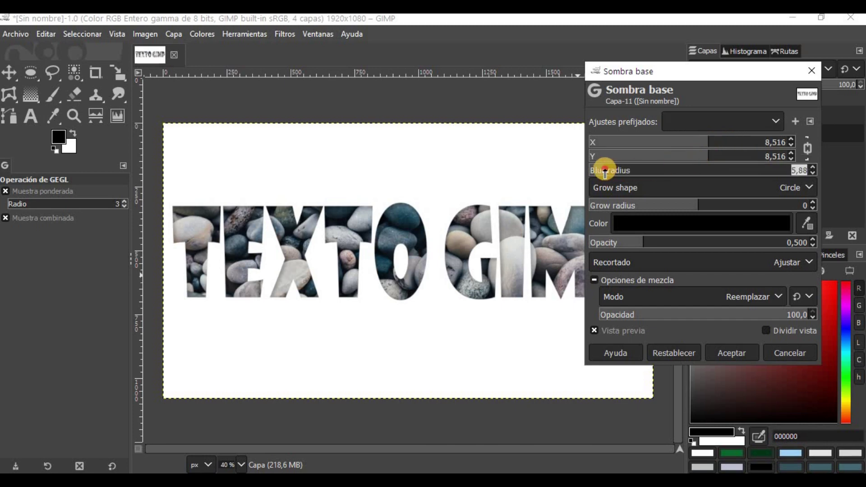
drag(689, 205, 636, 207)
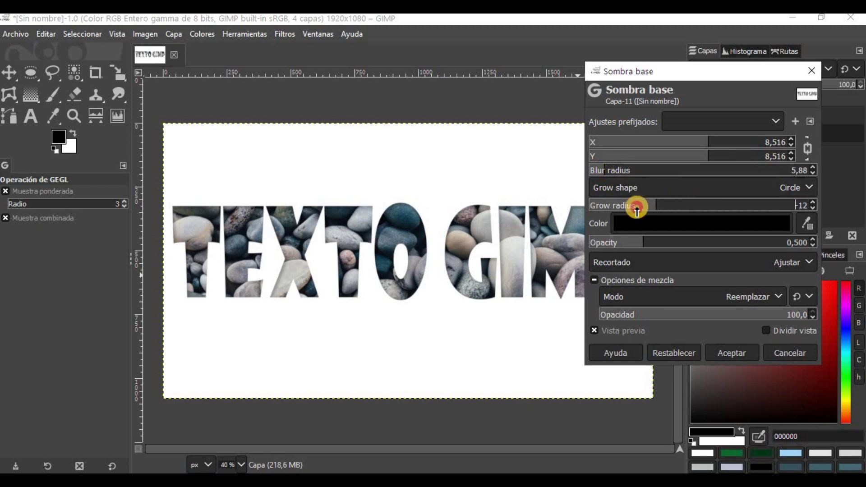
drag(692, 242, 749, 244)
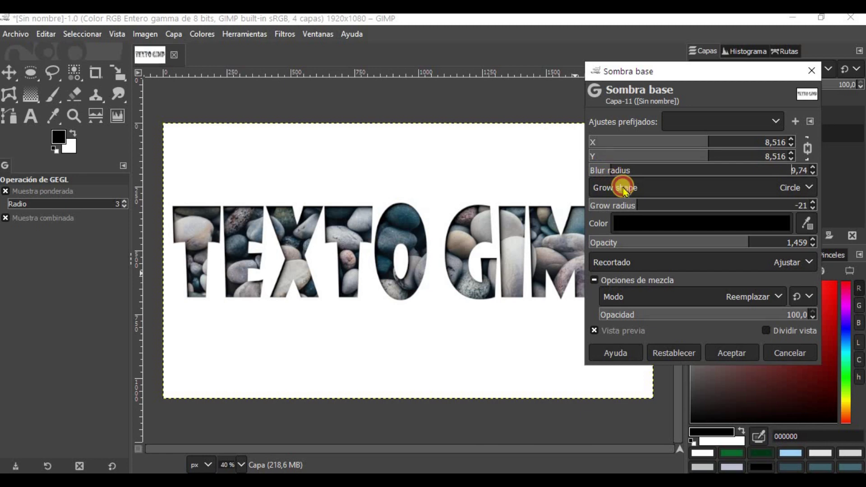
click(732, 353)
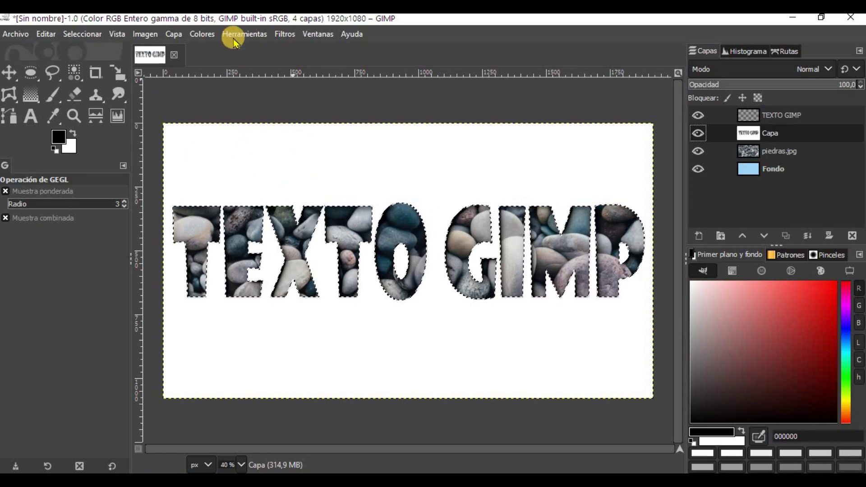
click(78, 34)
Invert the selection and apply the Add Bevel filter to the white Capa layer.
click(86, 85)
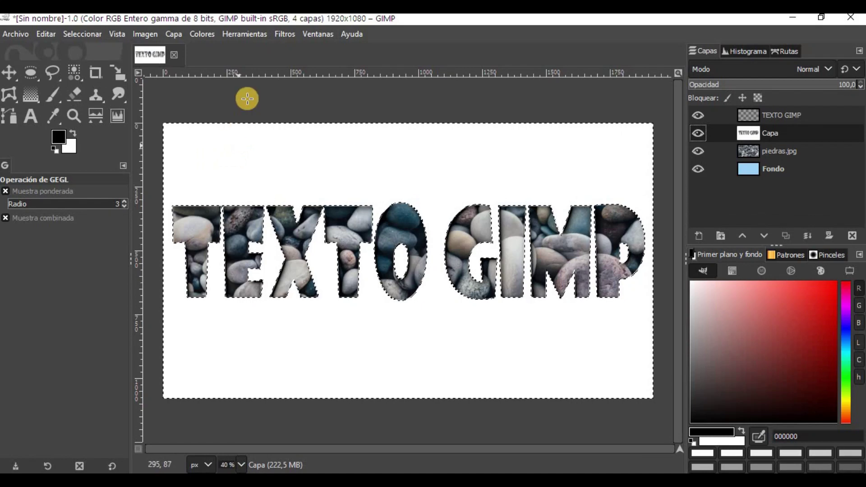
click(286, 35)
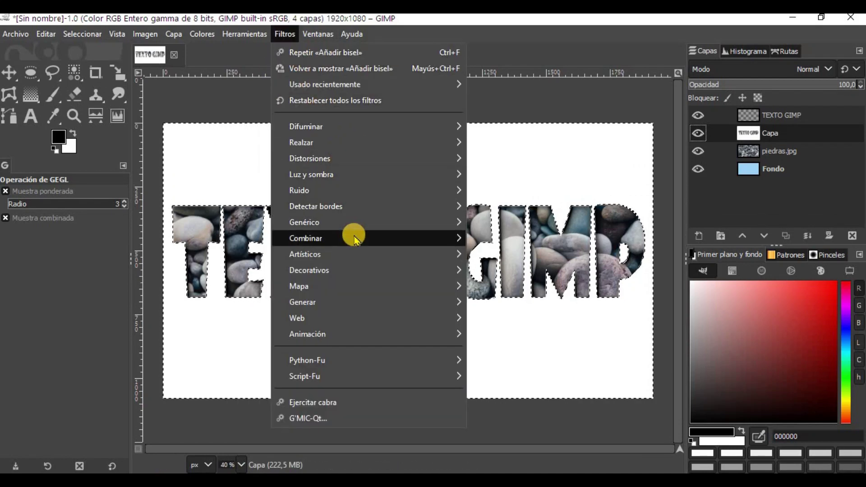
mouse_move(310, 270)
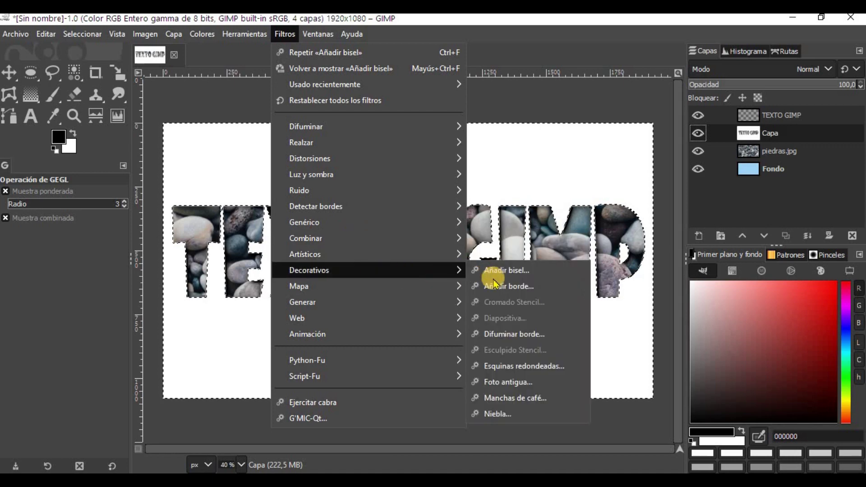
click(500, 271)
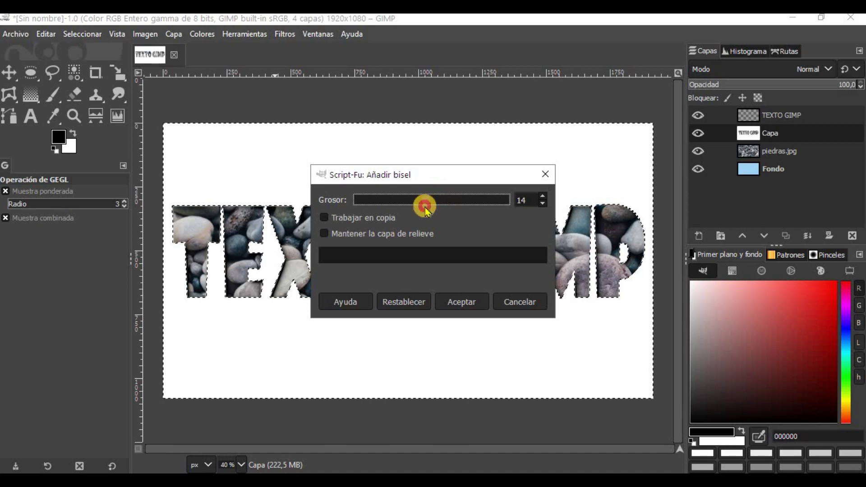
click(472, 302)
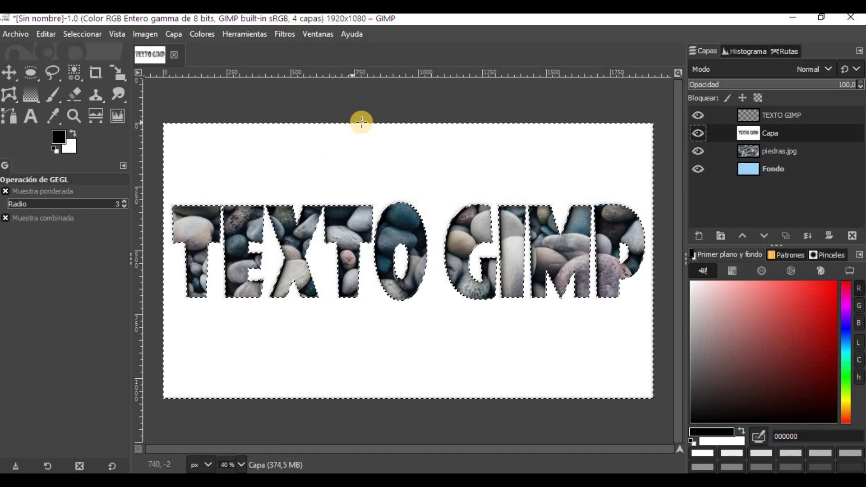
click(283, 36)
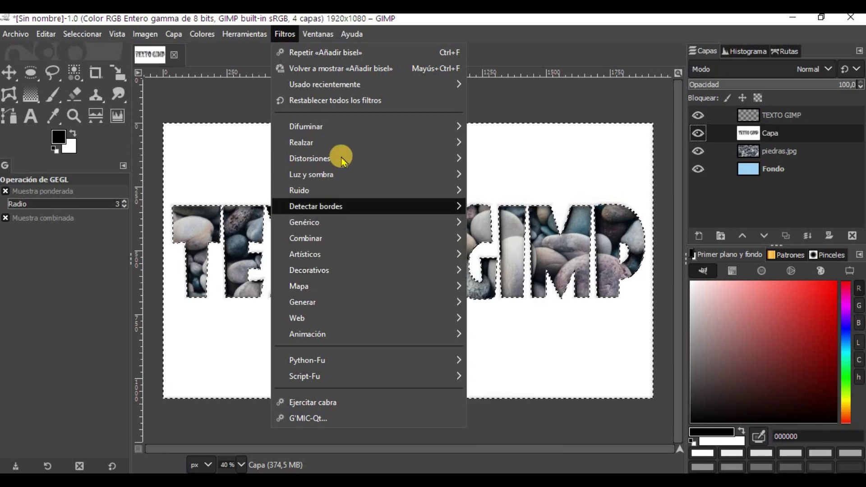
mouse_move(366, 158)
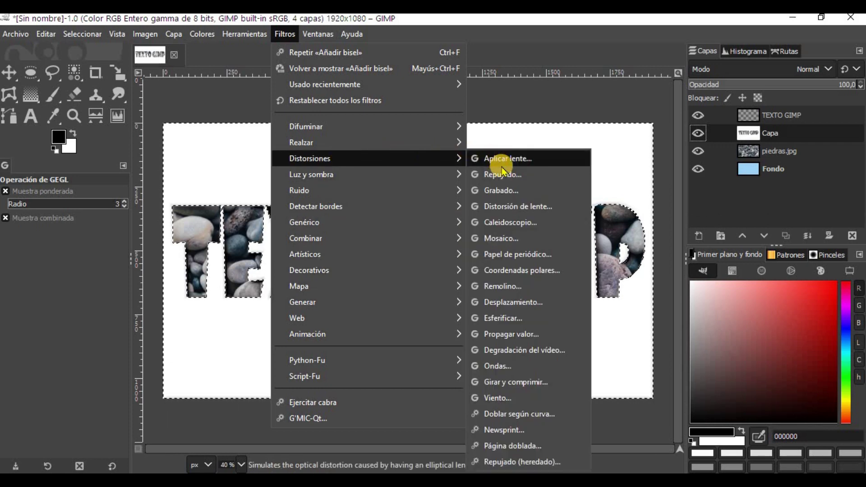
Apply a standard Emboss to the lettering: azimuth 45.58, elevation 99.94, depth 21, opacity 89.3.
click(501, 175)
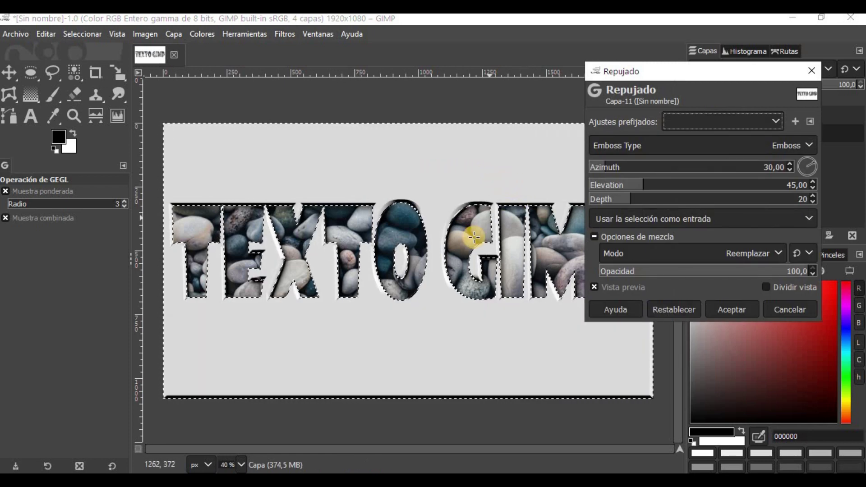
click(622, 170)
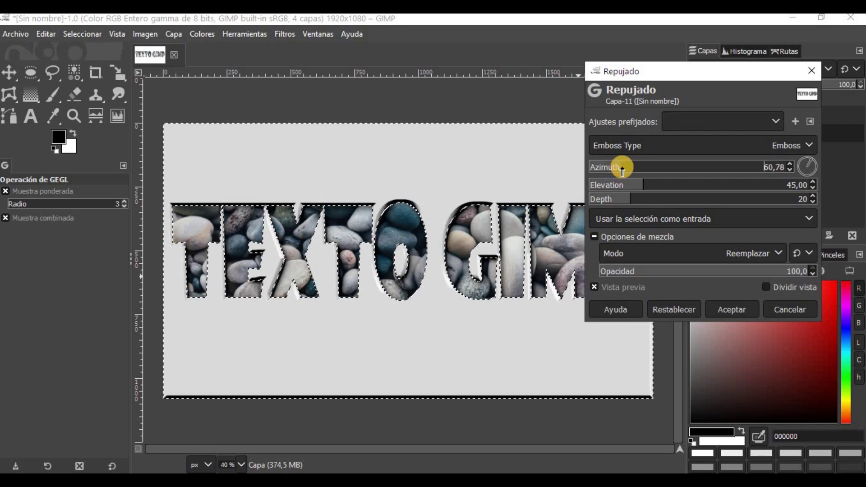
click(668, 147)
click(666, 146)
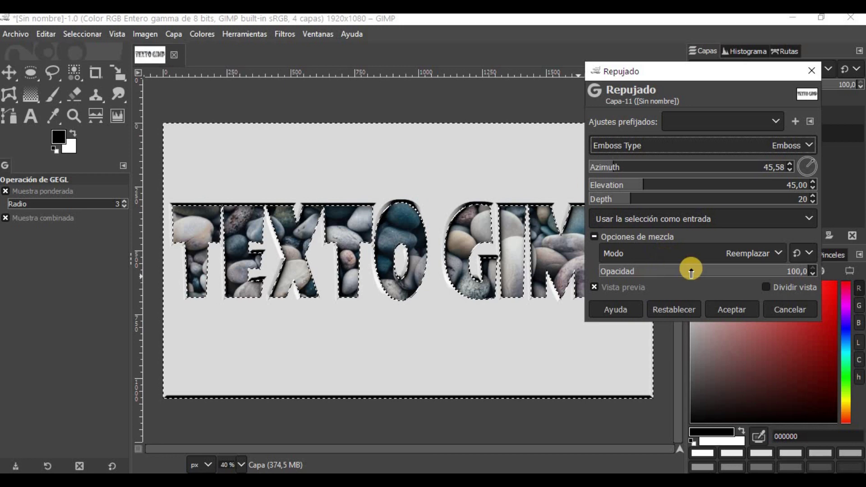
click(785, 272)
drag(784, 271, 786, 272)
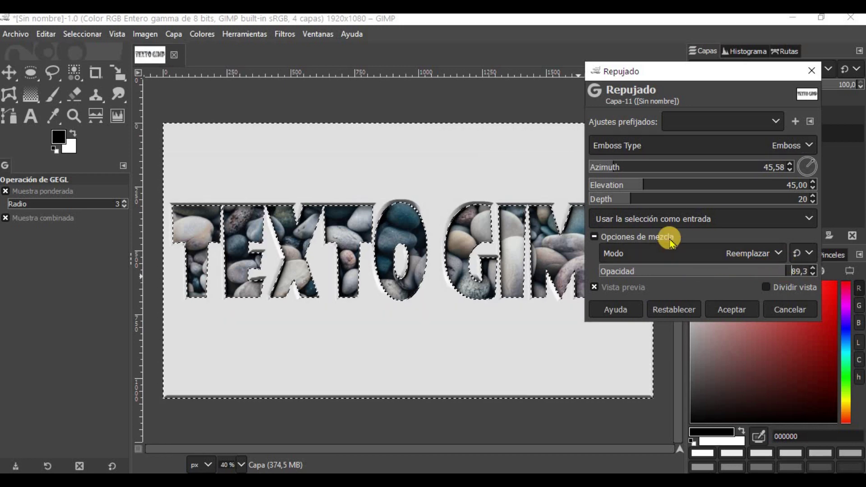
mouse_move(647, 187)
mouse_down()
mouse_move(721, 189)
mouse_move(711, 194)
mouse_up()
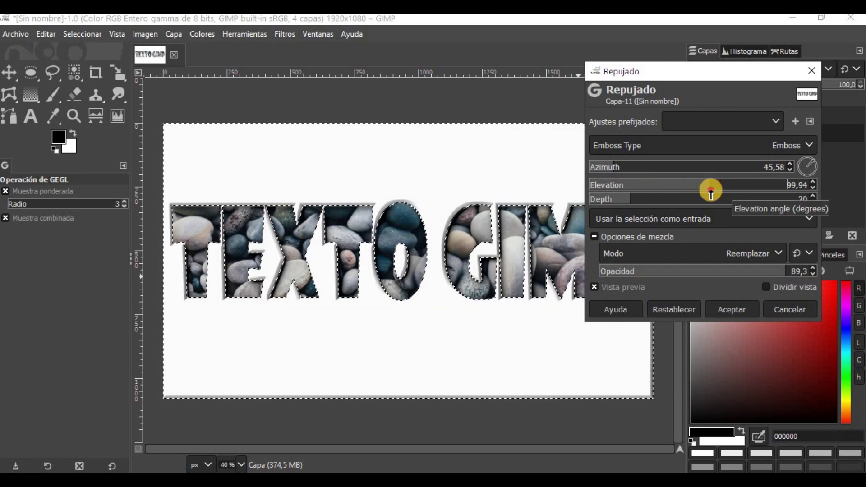
drag(635, 202, 643, 201)
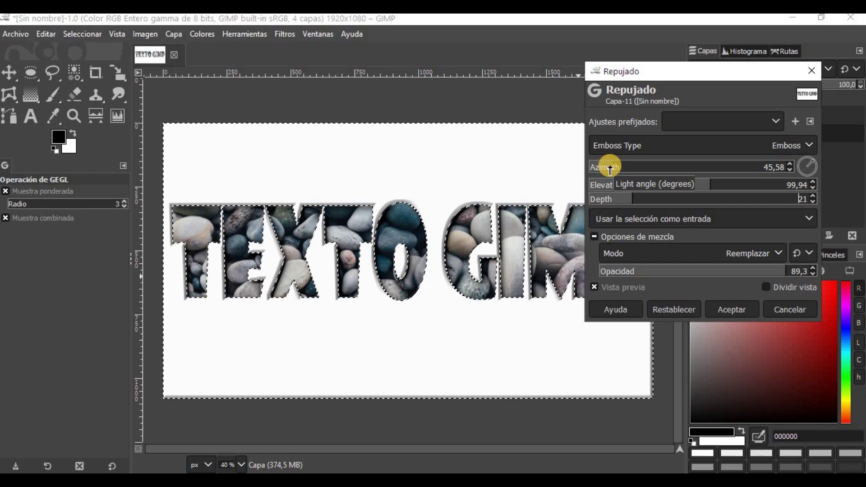
click(736, 310)
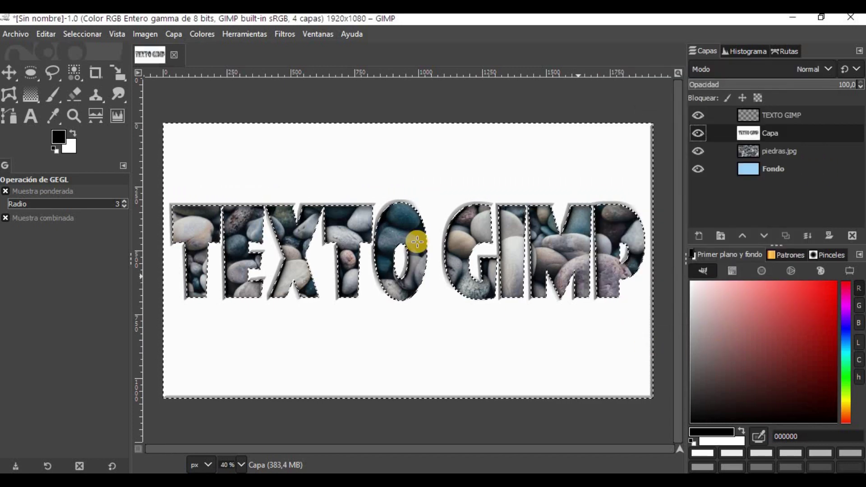
Clear the selection and navigate the export dialog to D:\…\GIMP\TextoRelieve.
click(76, 35)
click(86, 68)
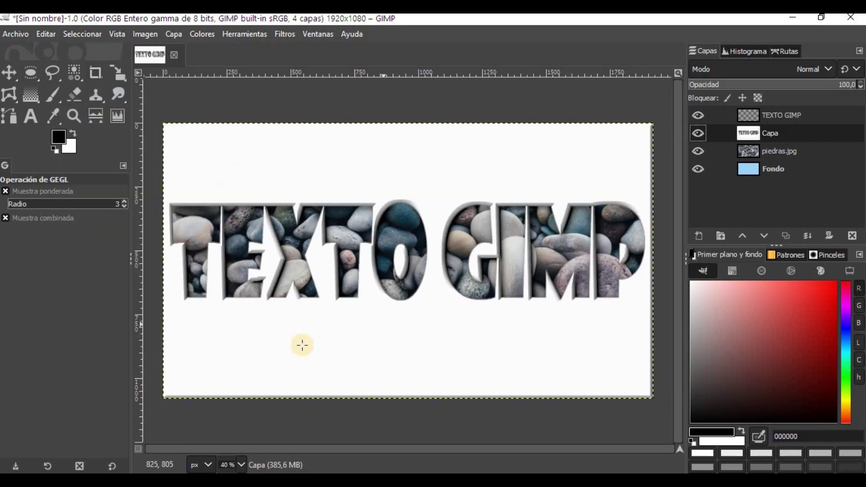
click(16, 35)
click(40, 249)
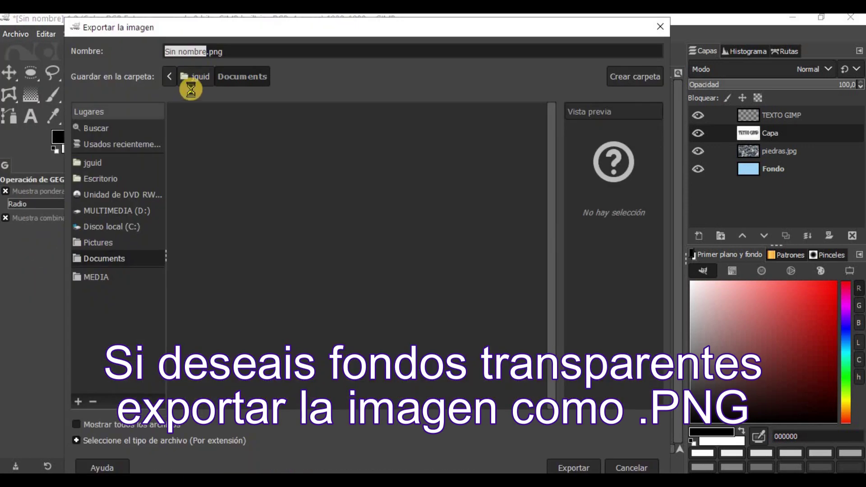
click(107, 243)
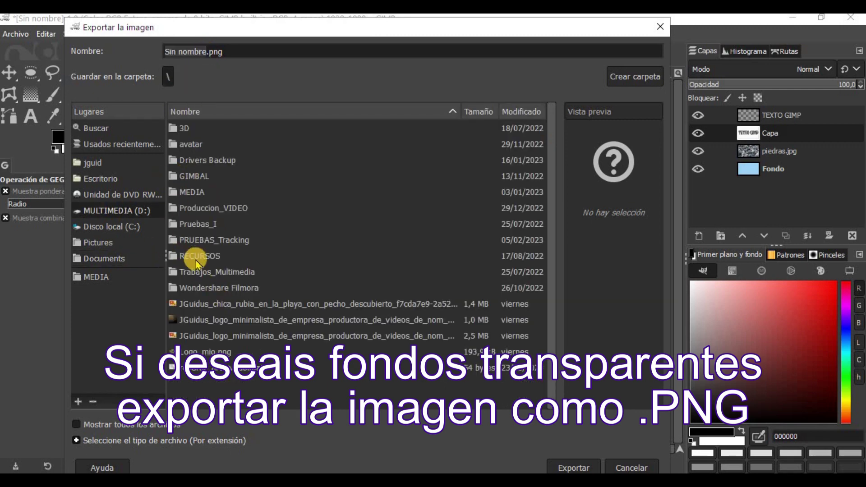
double_click(203, 273)
double_click(207, 174)
double_click(209, 270)
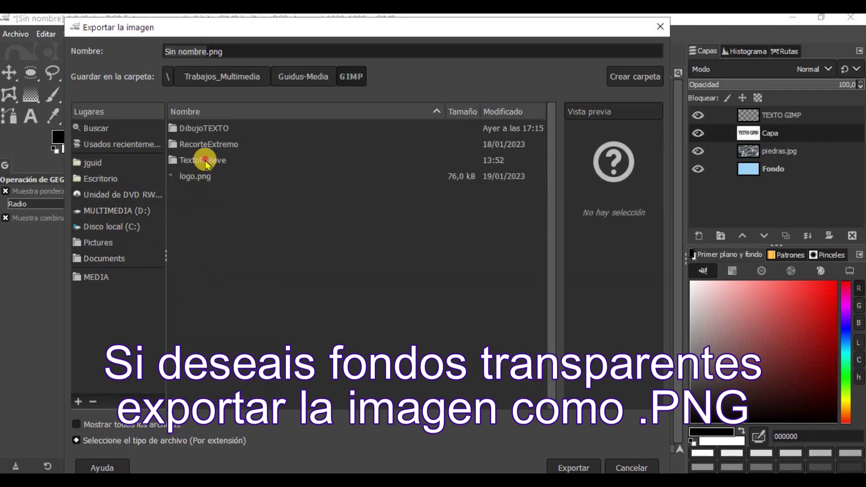
double_click(215, 155)
Export the image as texto_relieve01.jpg, accepting the JPEG options.
triple_click(212, 56)
text(xto_relieve01.jpg)
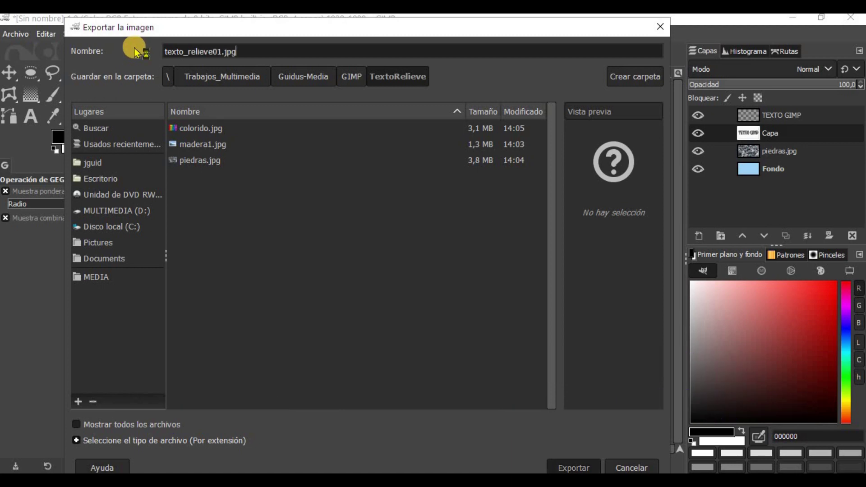
key(Return)
click(449, 381)
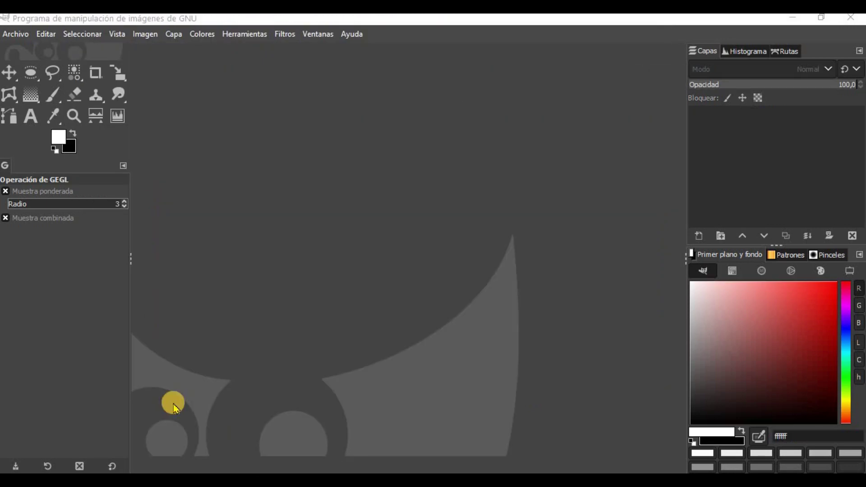
Create a new 1920x1080 image fitted in the window.
click(20, 35)
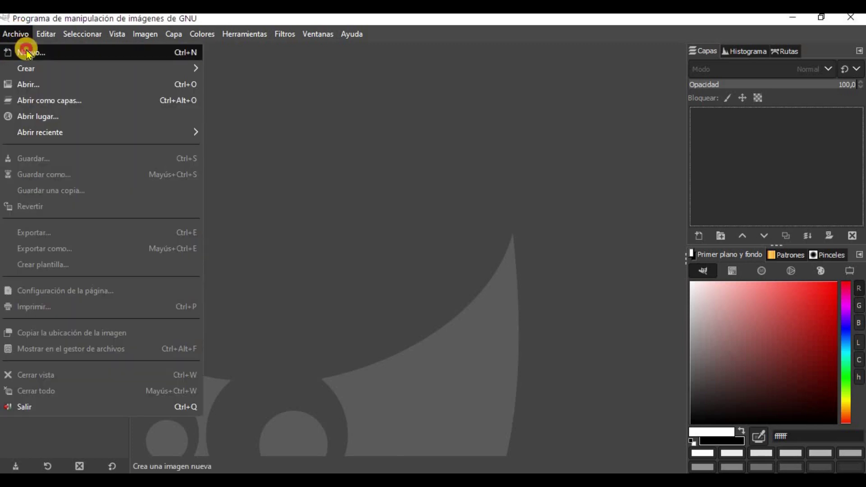
click(13, 50)
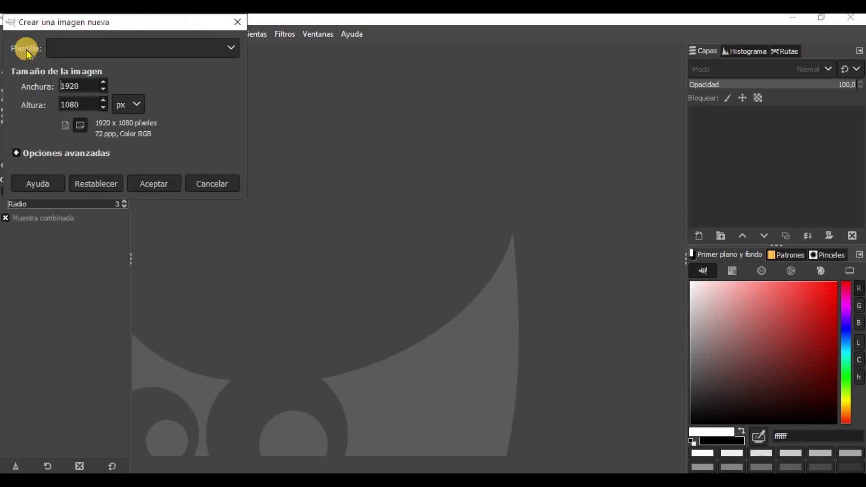
click(149, 182)
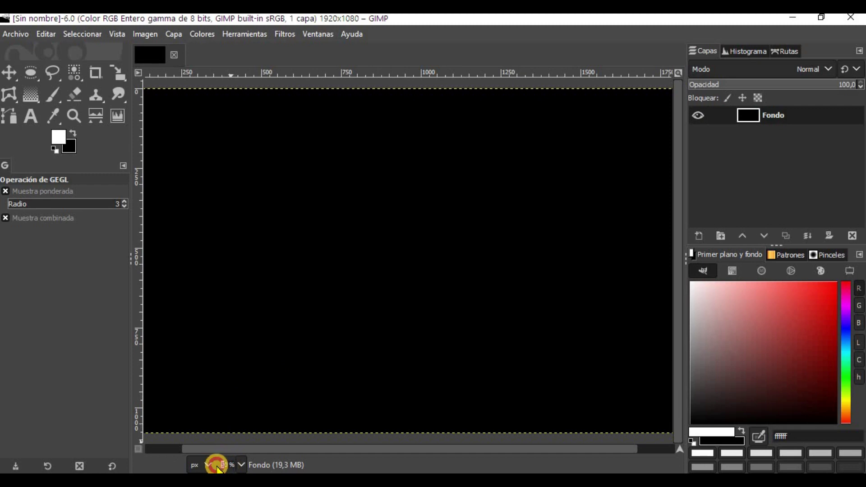
key(Return)
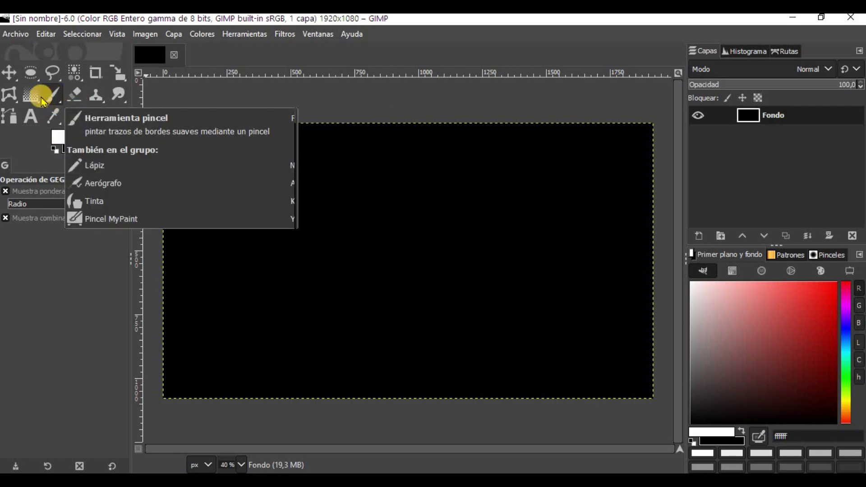
Bucket-fill the canvas white and make black the foreground colour.
drag(41, 95, 104, 93)
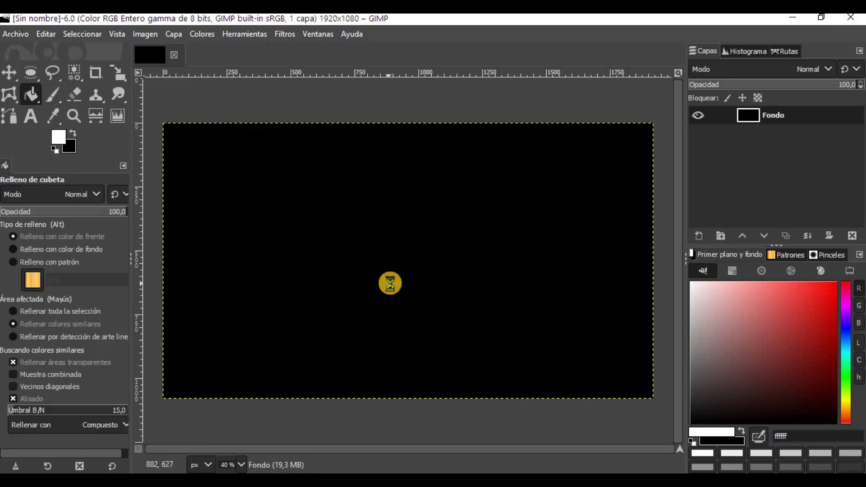
click(374, 352)
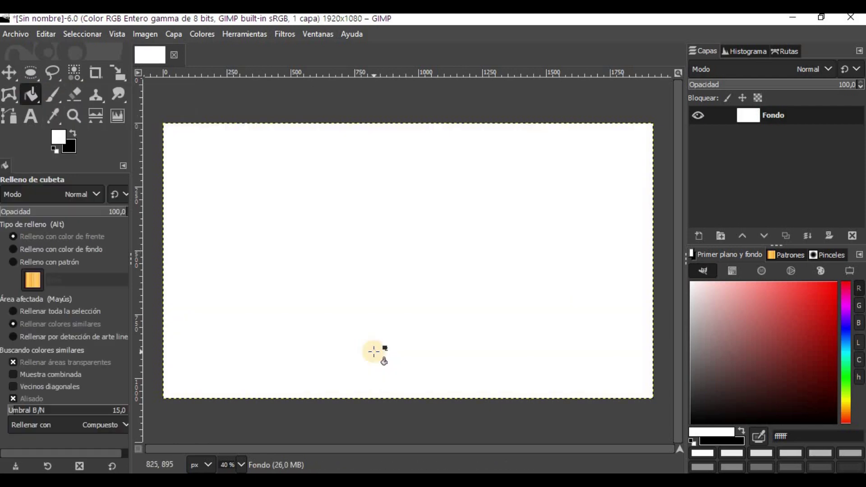
click(72, 132)
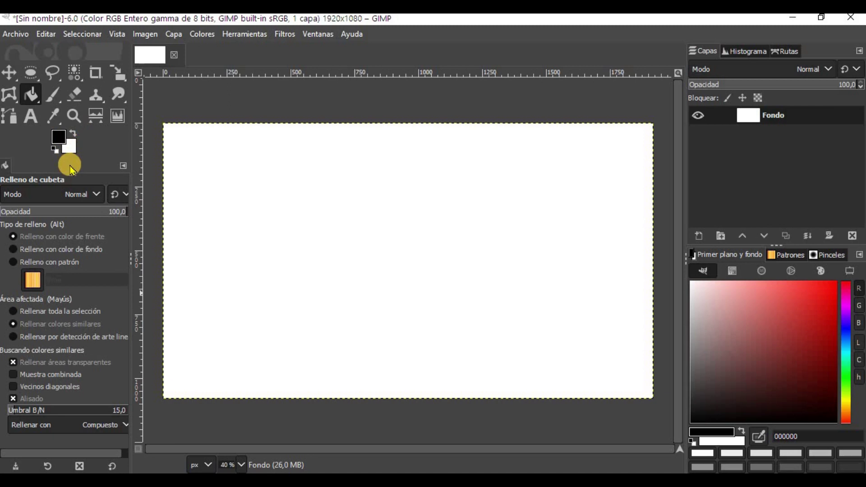
click(27, 120)
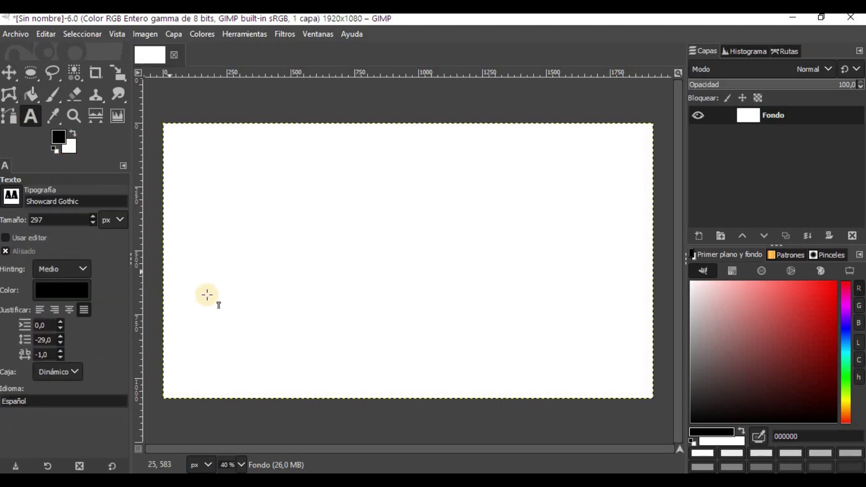
Type centred two-line text 'Otro Texto' / 'GIMP' on the canvas.
click(184, 221)
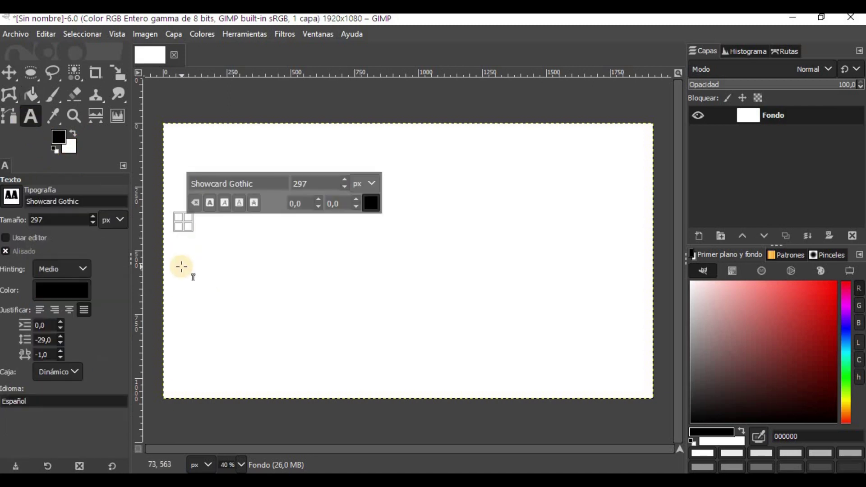
text(Otro)
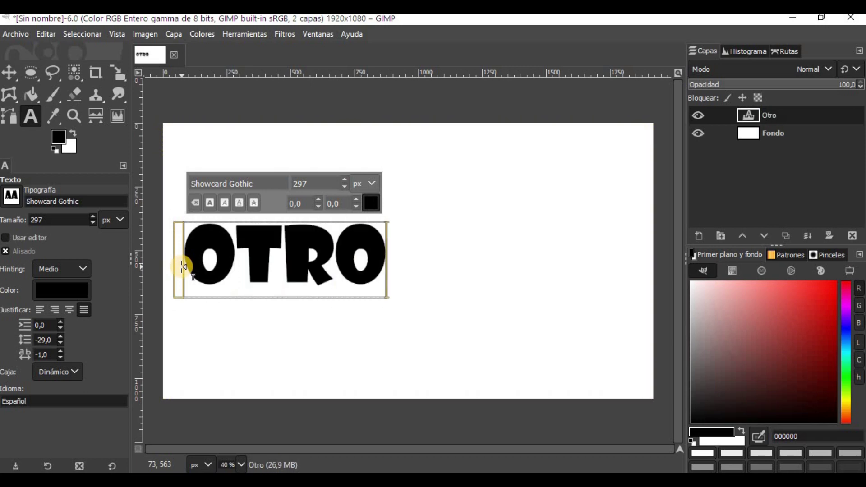
text( Texto)
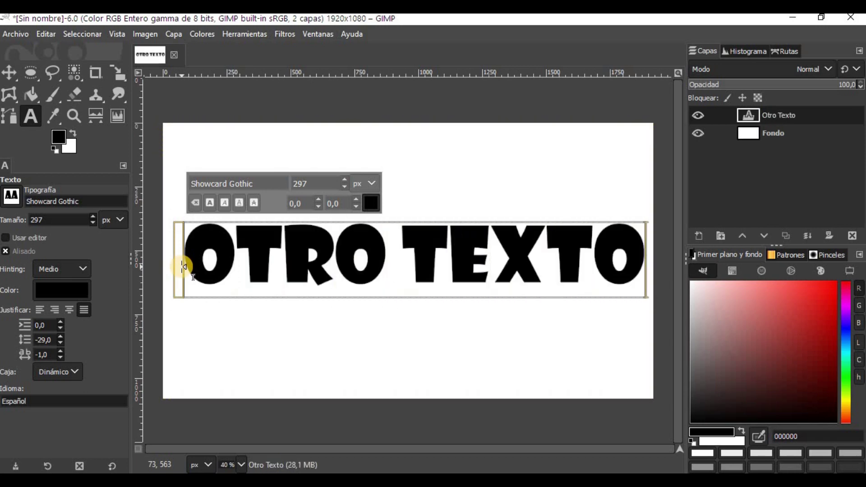
key(Return)
text(GIM)
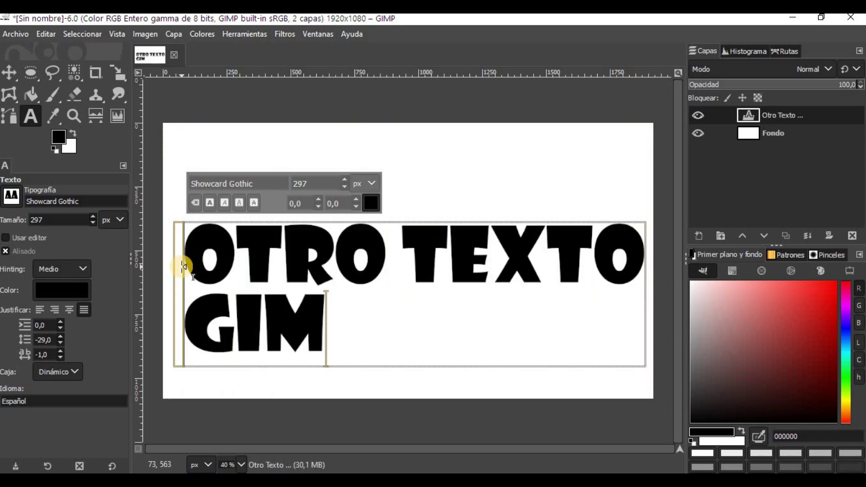
text(P)
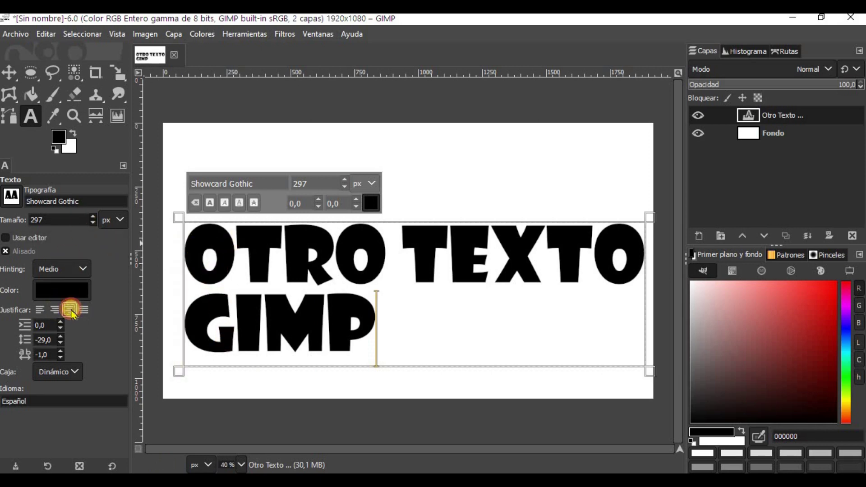
click(70, 310)
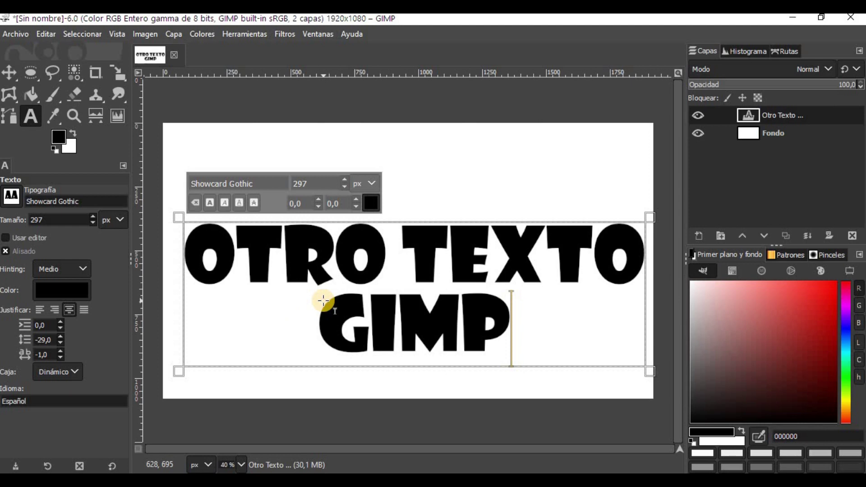
Shrink the text to 210 px and move the layer up and right.
click(92, 223)
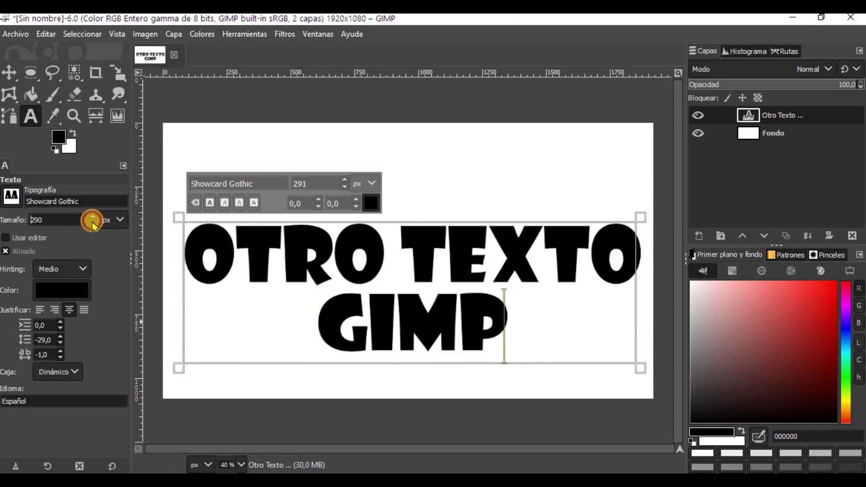
click(9, 72)
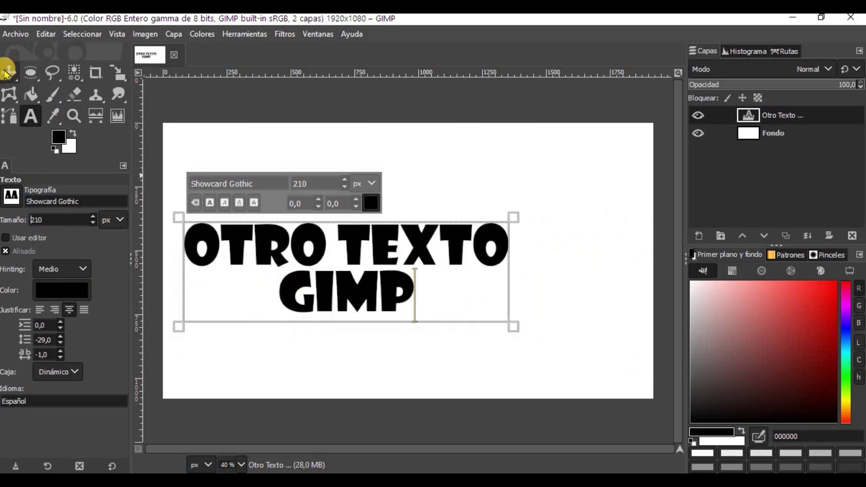
drag(334, 246, 399, 209)
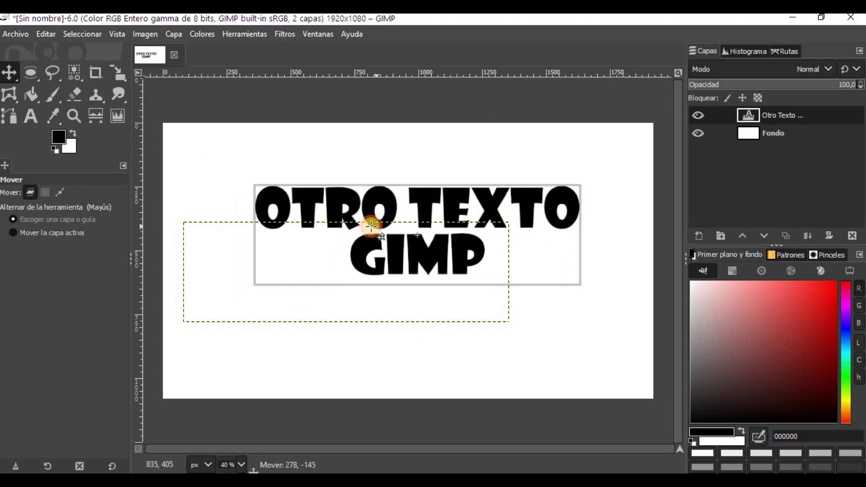
Select the OTRO TEXTO line and make it slightly smaller.
click(31, 116)
click(351, 224)
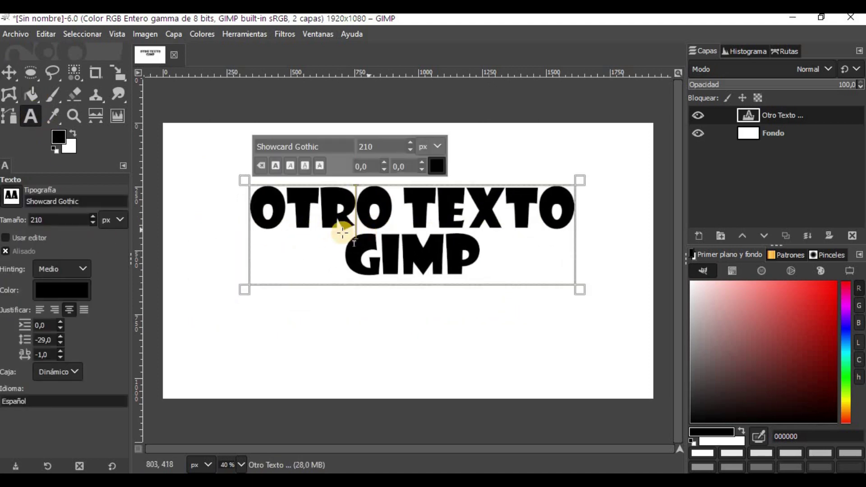
drag(253, 217, 564, 212)
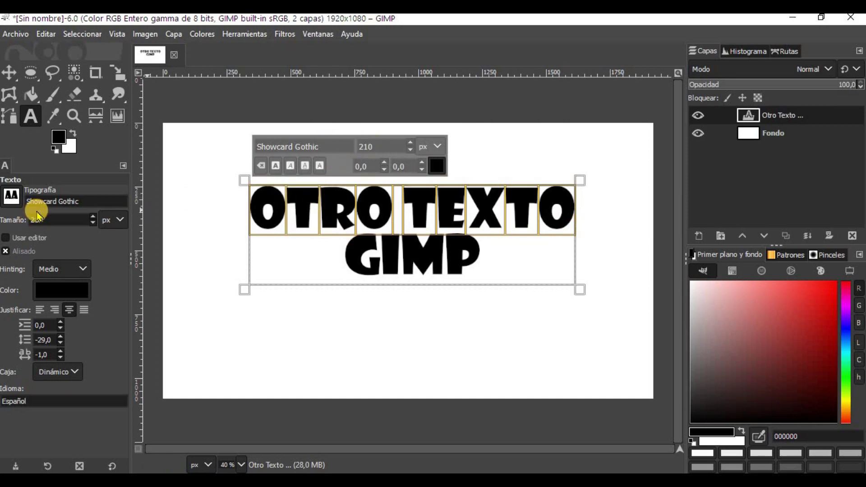
click(410, 151)
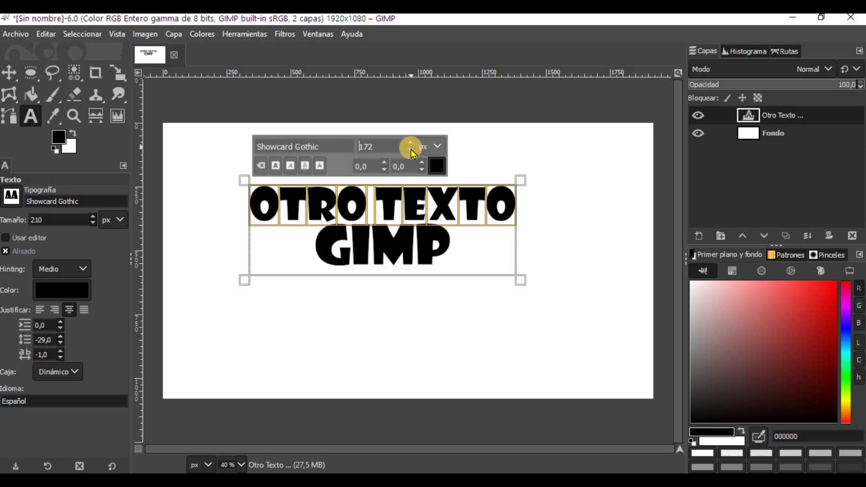
click(410, 150)
click(411, 151)
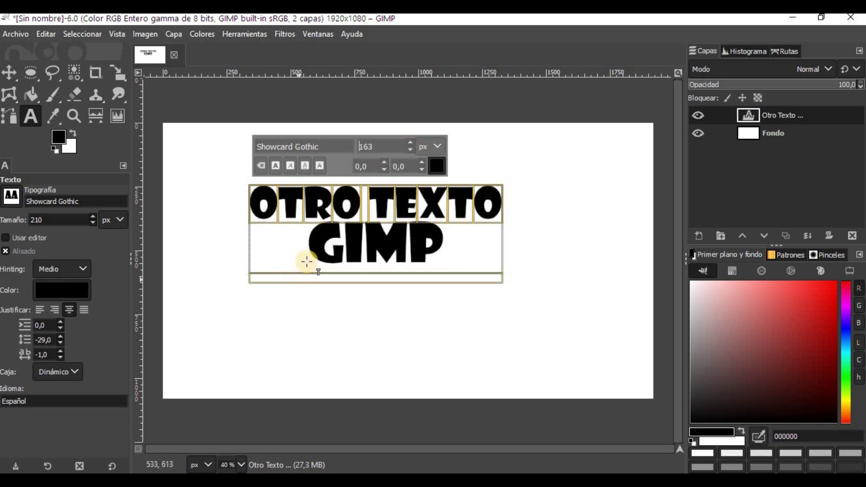
Select the word GIMP and enlarge it to 355 px.
click(315, 254)
drag(318, 254, 442, 252)
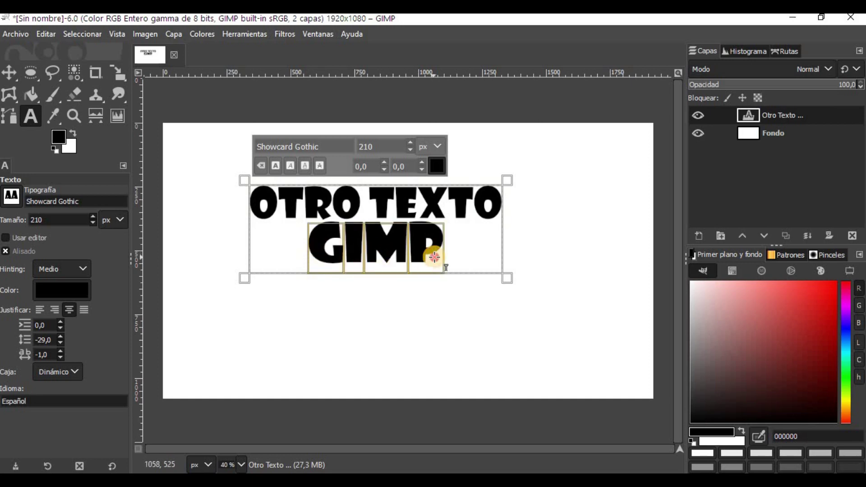
click(410, 144)
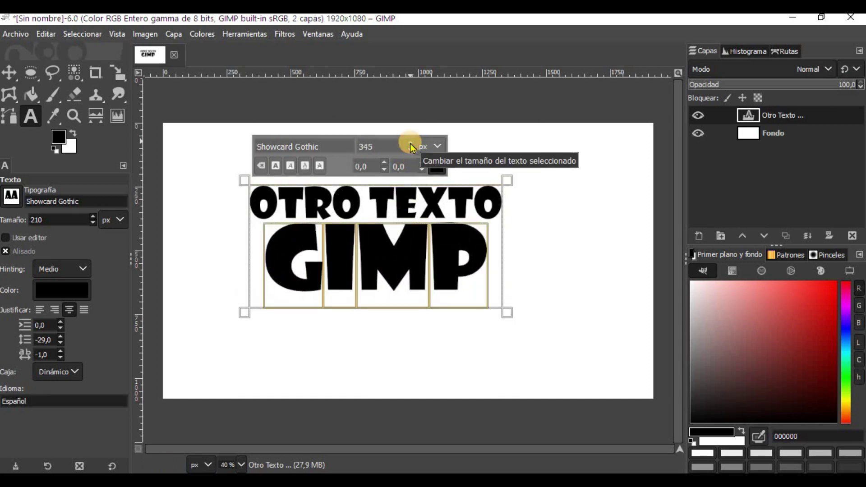
click(410, 143)
click(411, 143)
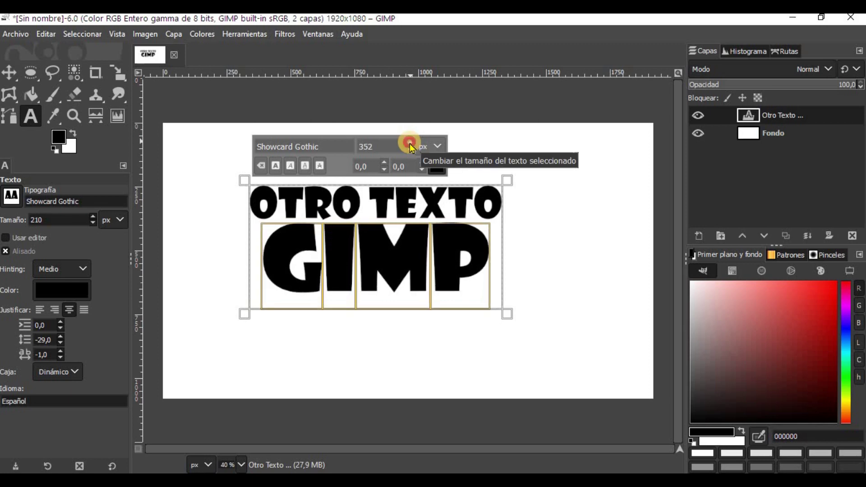
click(411, 143)
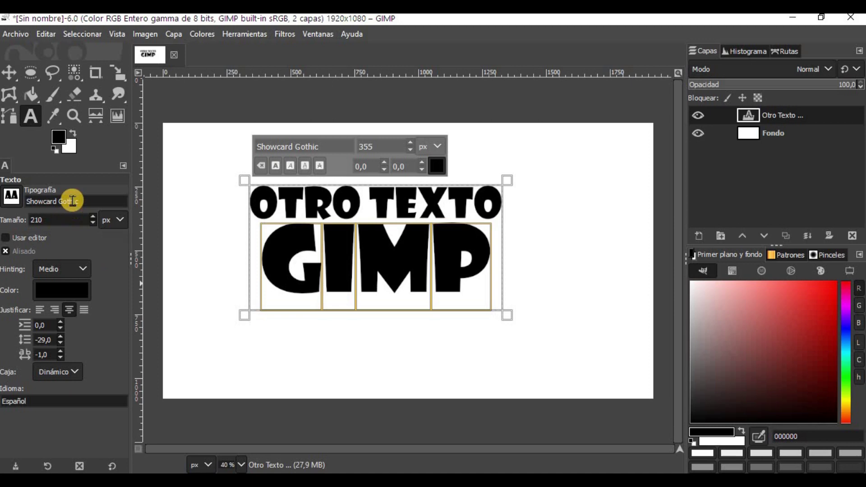
click(10, 206)
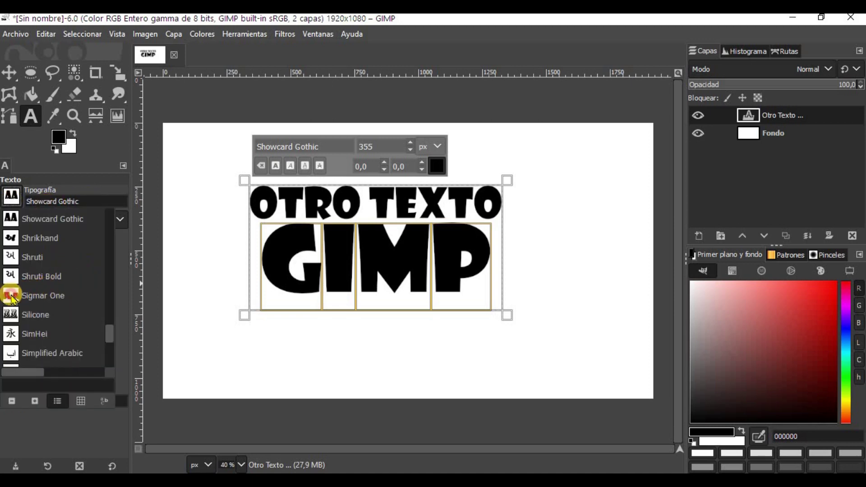
Set the text to Sigmar One with line spacing -149 and letter spacing 17.
click(11, 297)
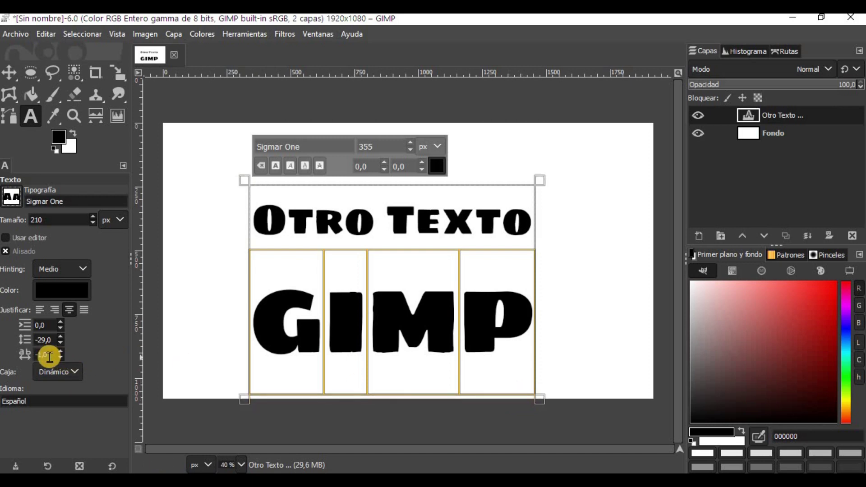
click(60, 344)
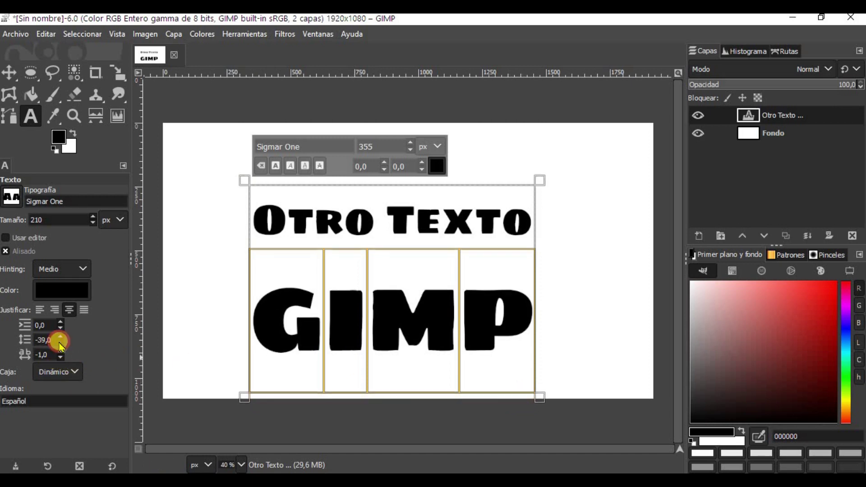
click(61, 336)
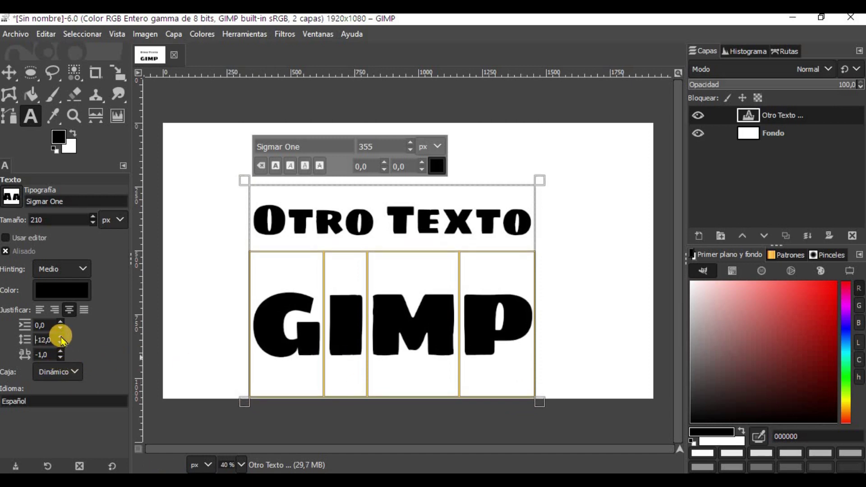
click(60, 337)
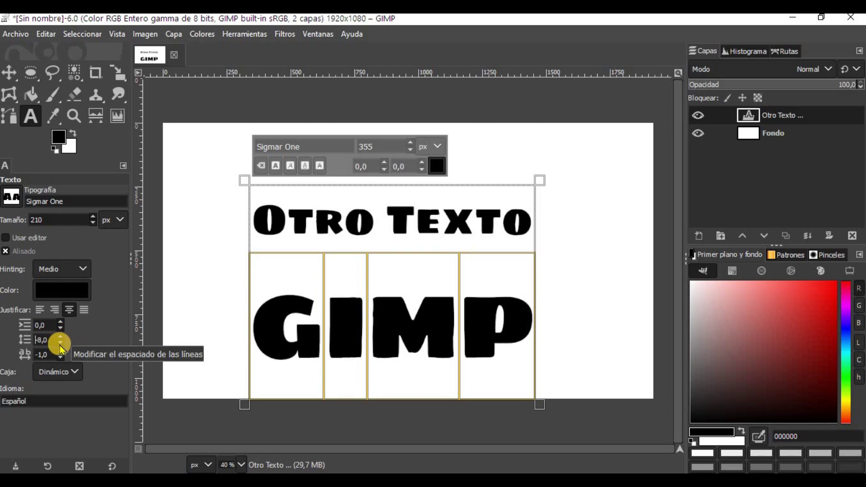
click(60, 344)
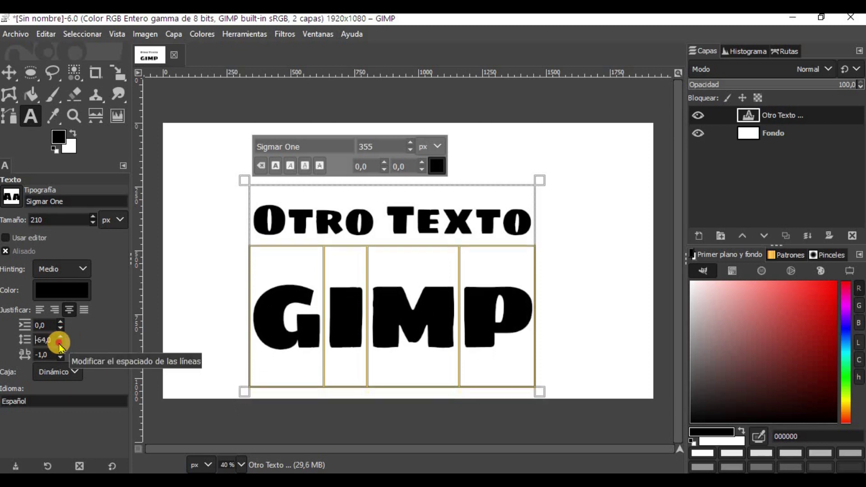
click(60, 344)
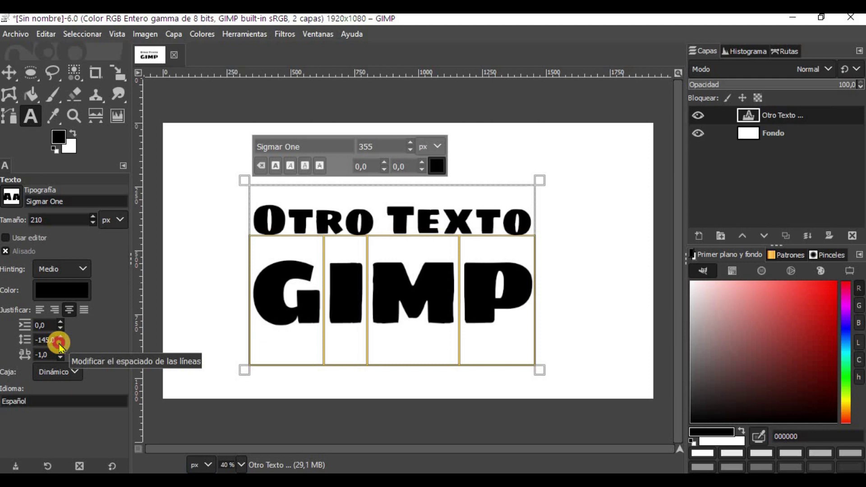
click(60, 344)
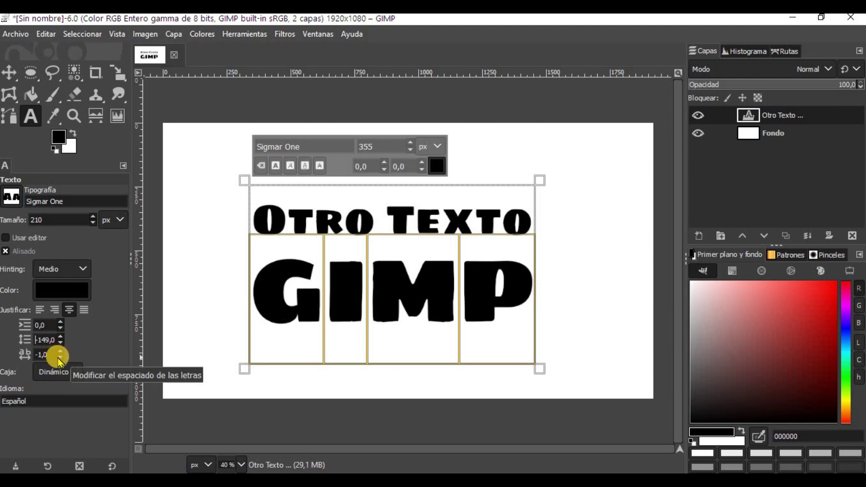
click(60, 359)
click(60, 353)
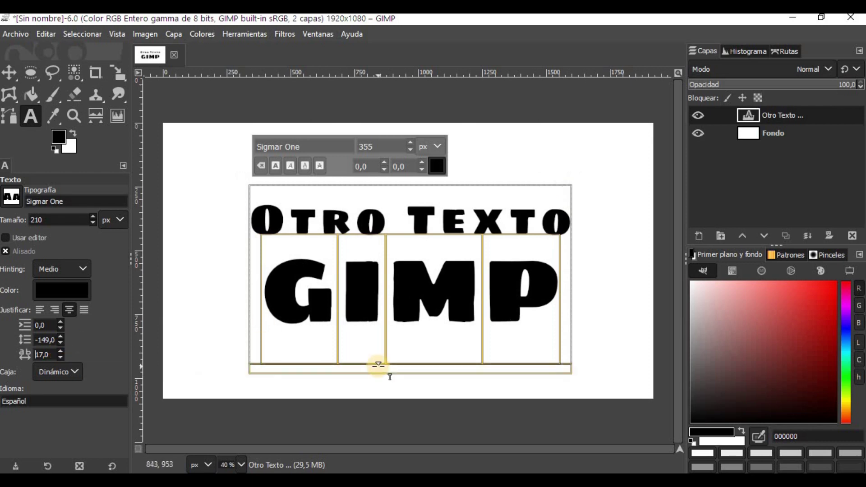
click(296, 382)
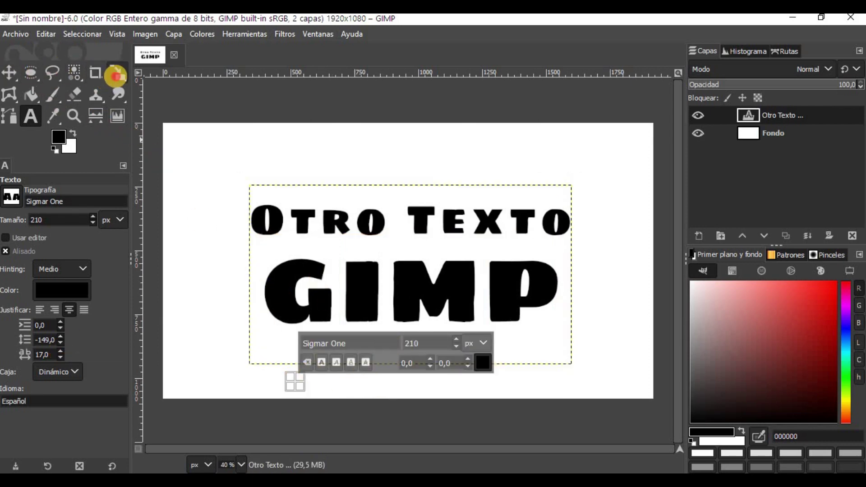
Scale the Otro Texto / GIMP layer up to about 1643 × 985 px.
click(116, 76)
click(406, 293)
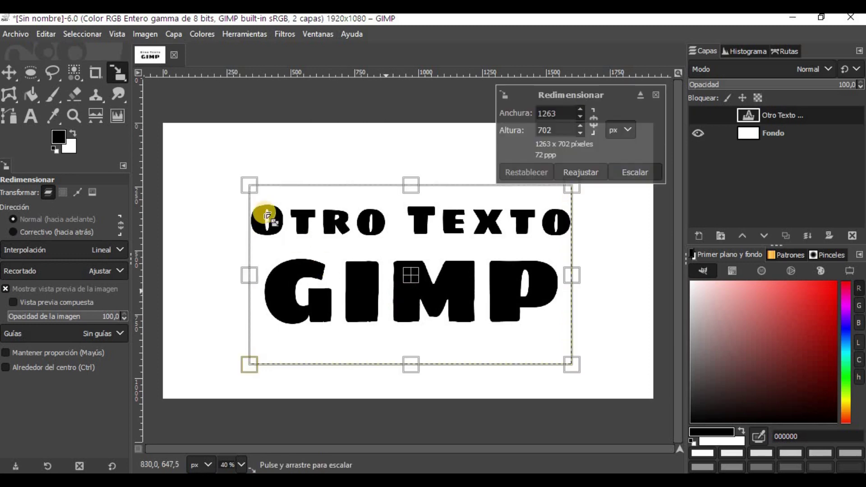
drag(250, 185, 206, 143)
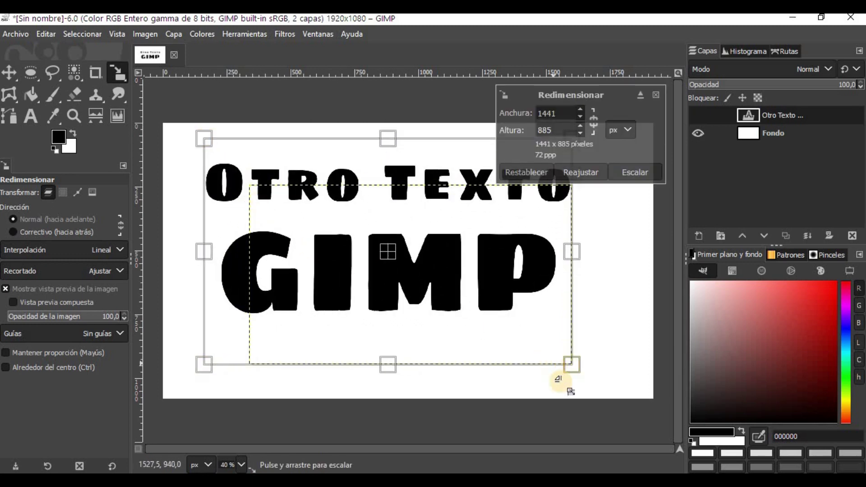
drag(591, 377, 628, 392)
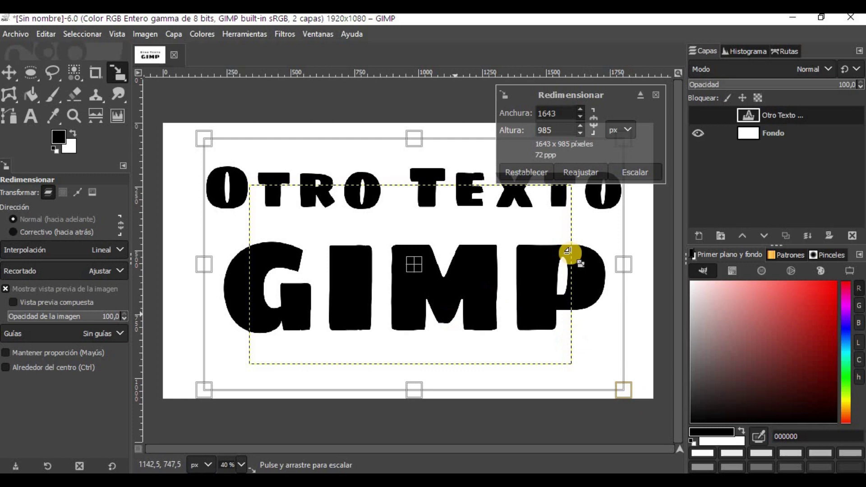
click(636, 172)
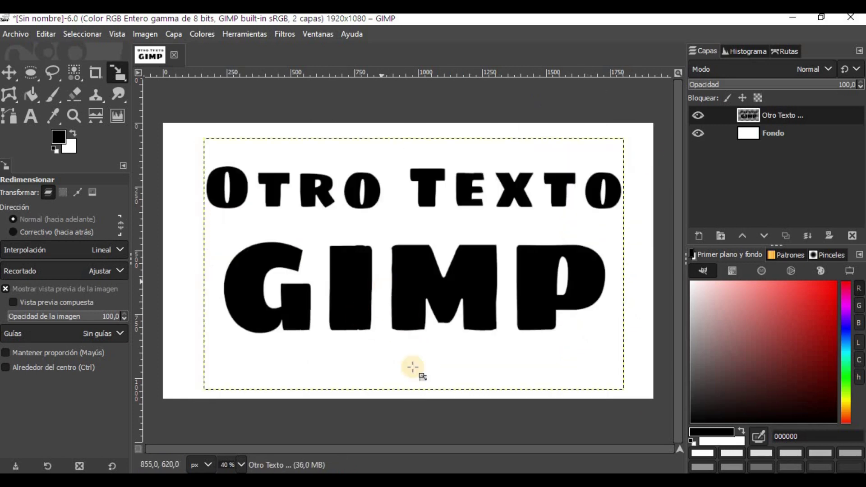
Open madera2.jpg as a new layer.
click(18, 35)
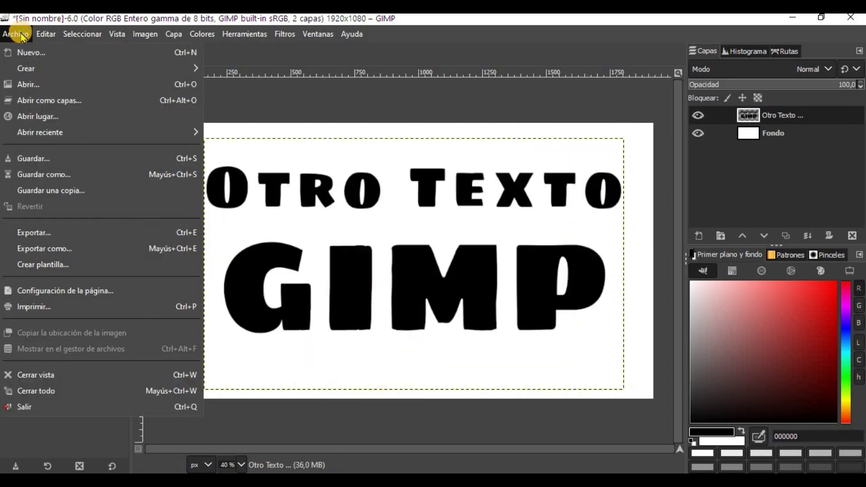
click(39, 101)
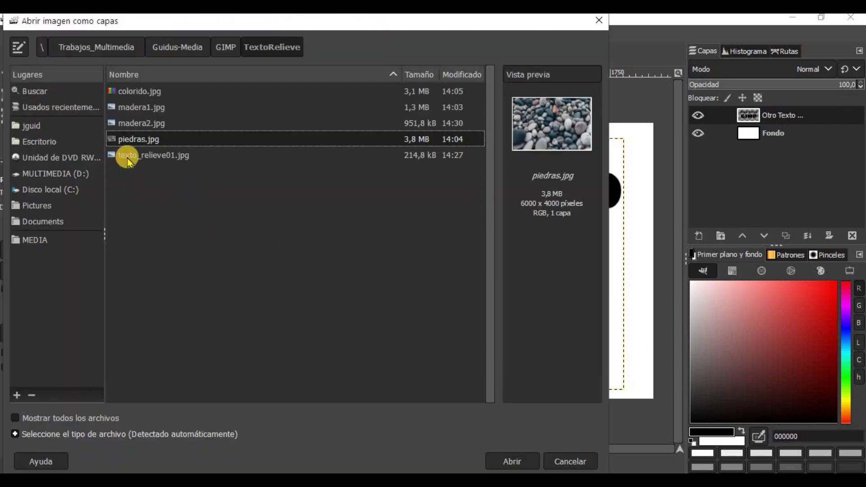
click(134, 127)
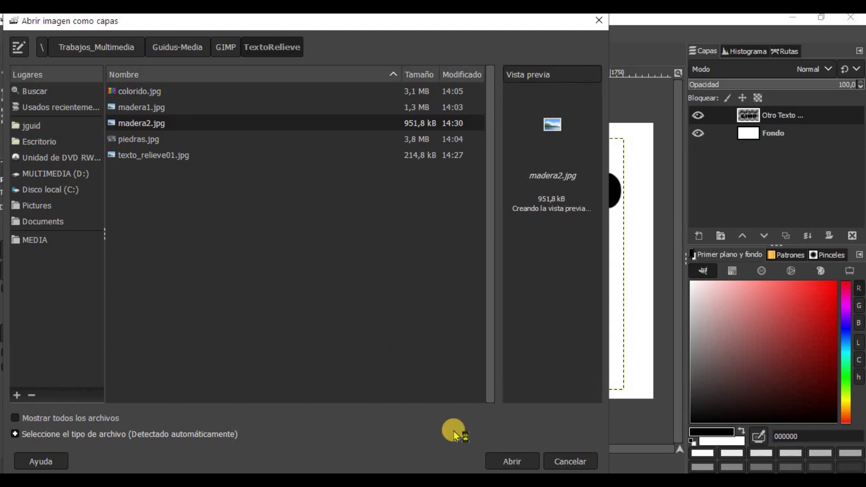
click(505, 464)
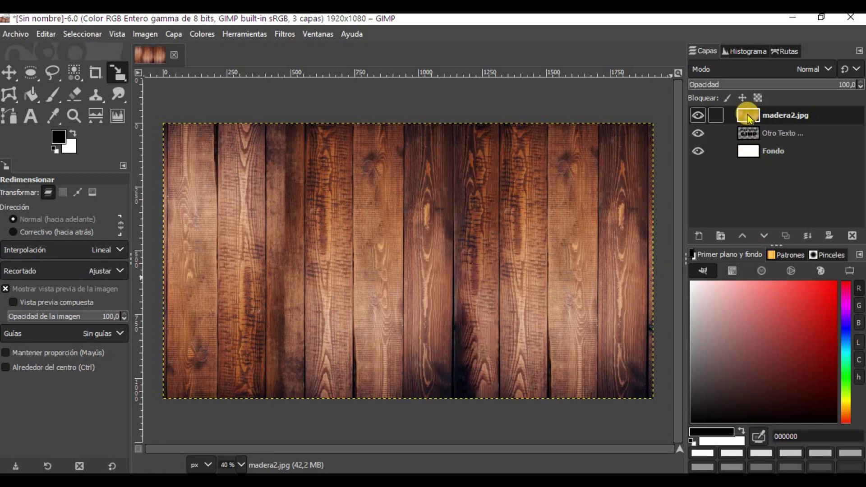
Commit the wood layer's resize and raise the Otro Texto layer above madera2.jpg.
drag(747, 117, 758, 156)
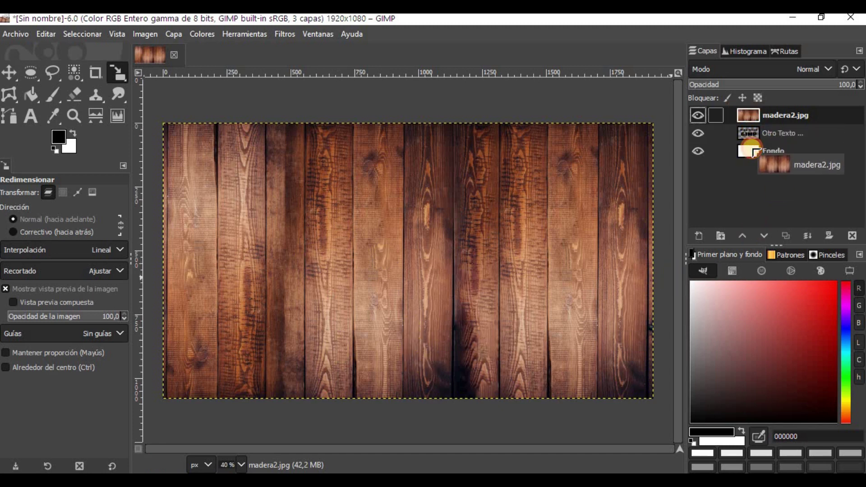
drag(751, 142, 750, 116)
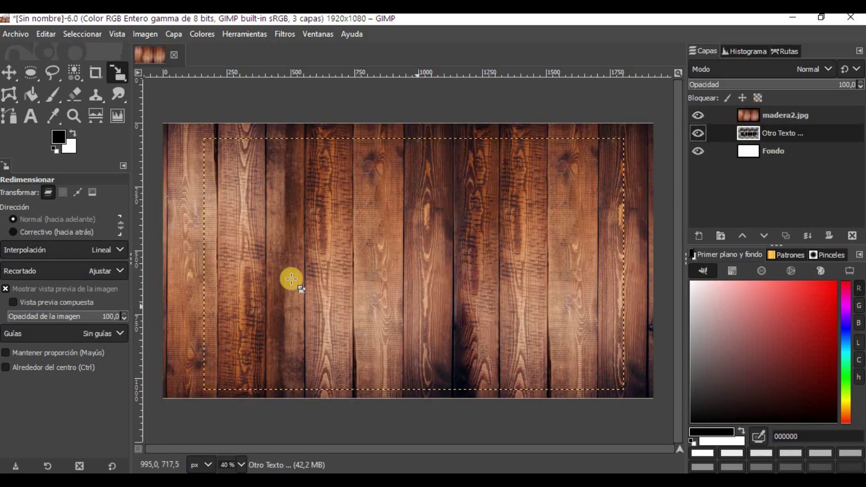
click(203, 168)
click(654, 408)
key(Return)
drag(749, 116, 742, 135)
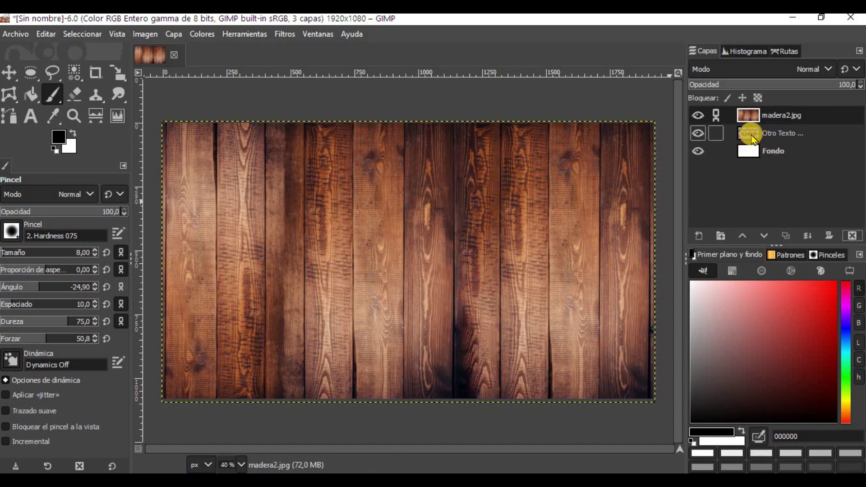
click(752, 137)
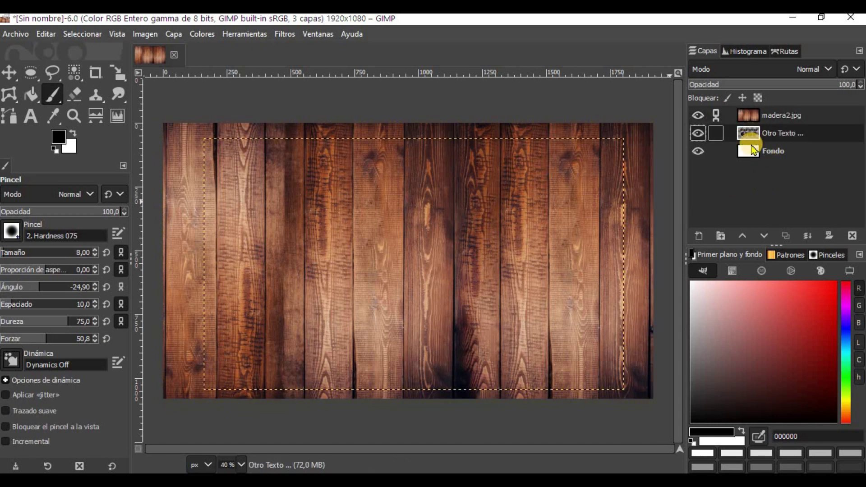
click(742, 236)
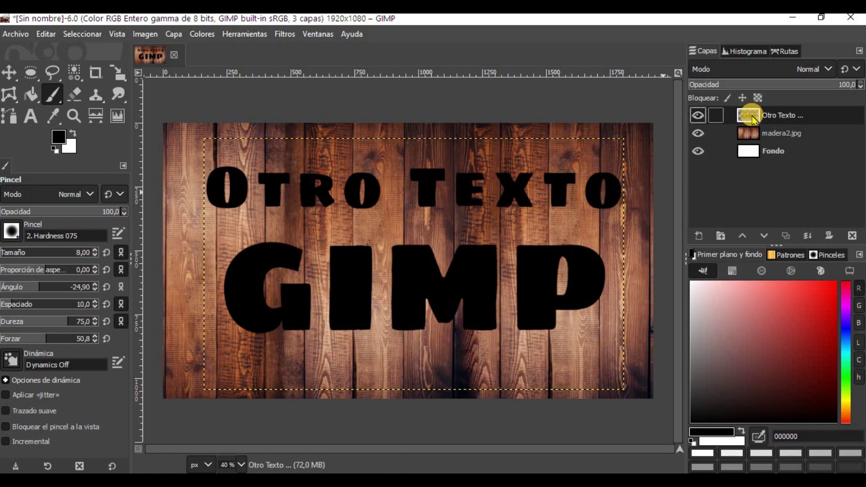
Set the Otro Texto layer to Claridad suave mode at 68.9 opacity.
click(829, 69)
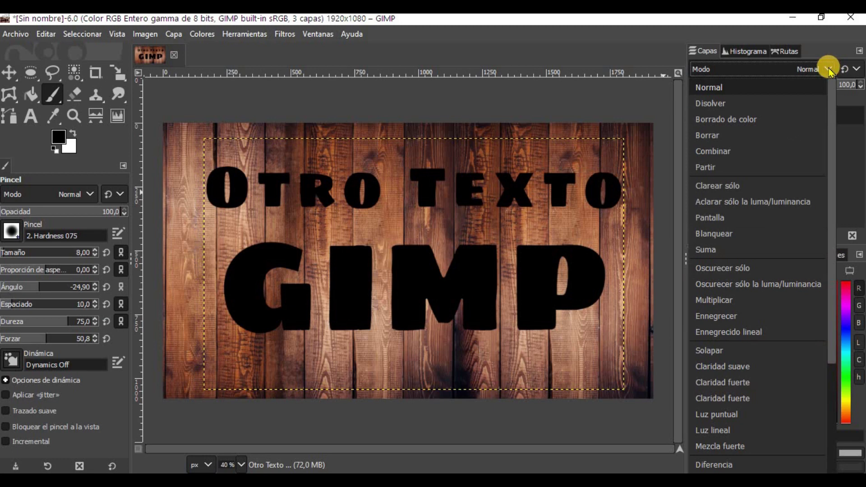
click(717, 361)
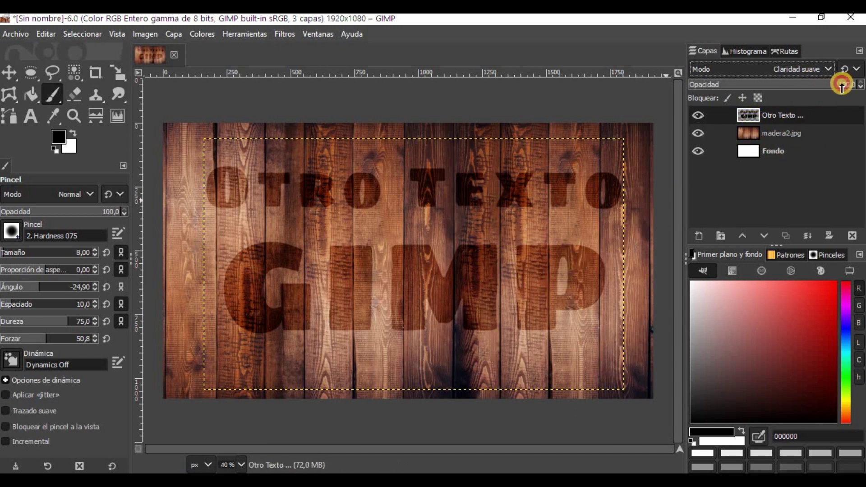
drag(842, 87, 812, 89)
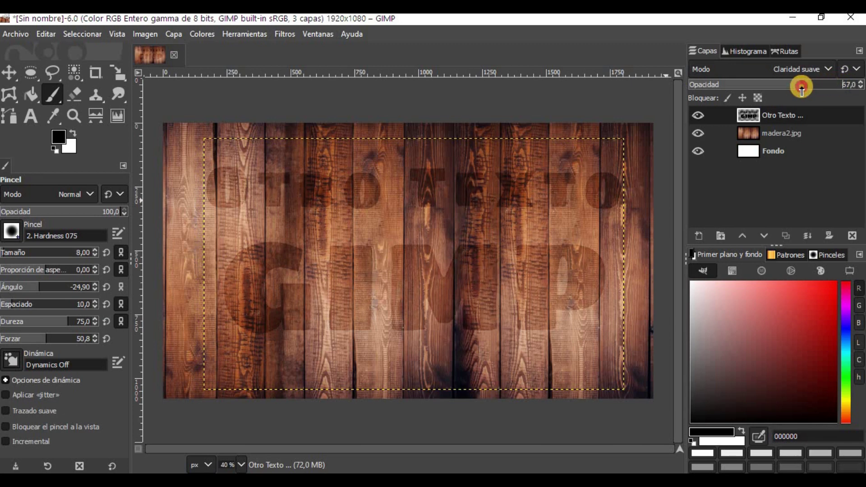
drag(806, 88, 807, 88)
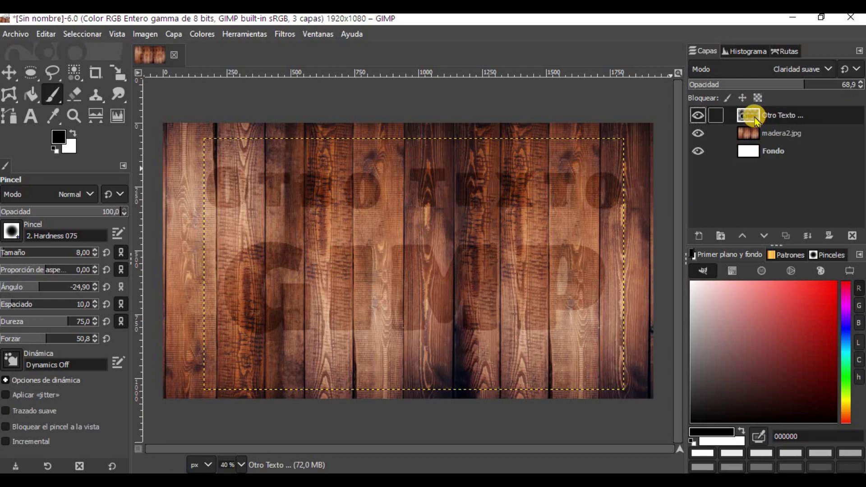
Duplicate the text layer and set the copy to Normal mode at 100 opacity.
right_click(755, 120)
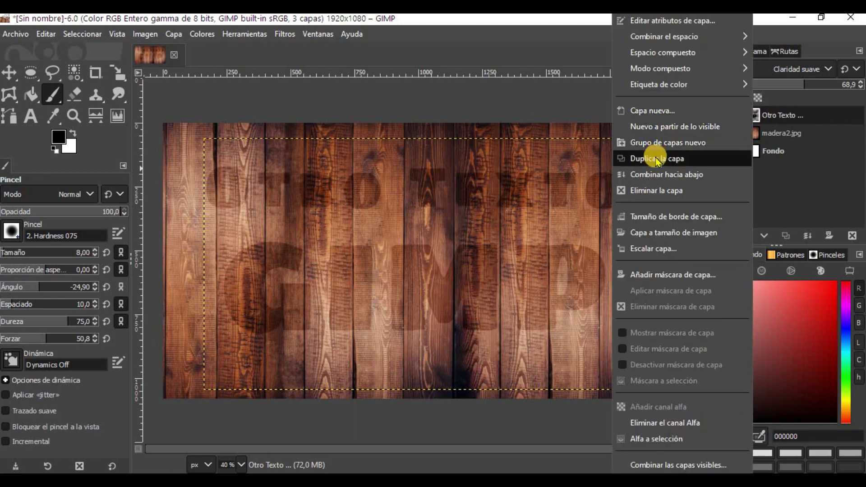
click(658, 160)
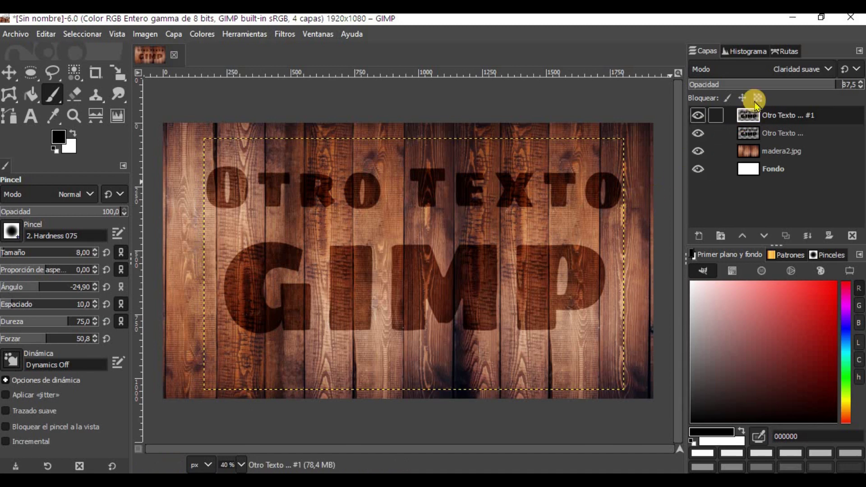
click(830, 69)
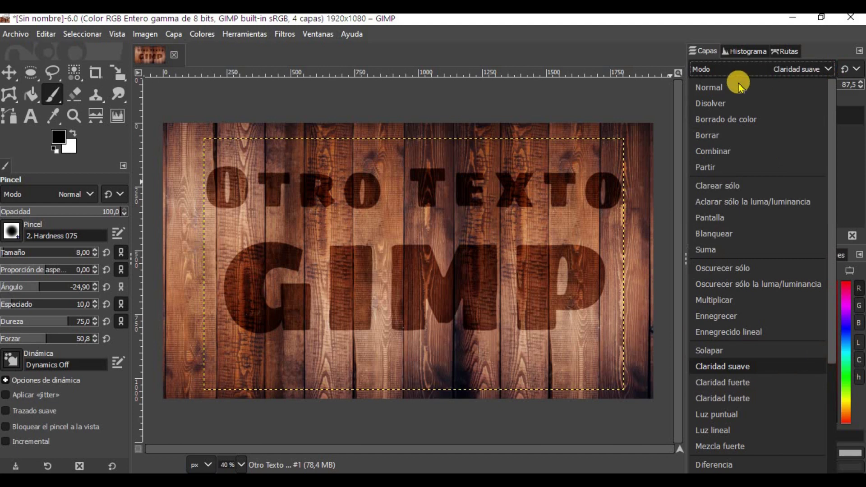
click(740, 87)
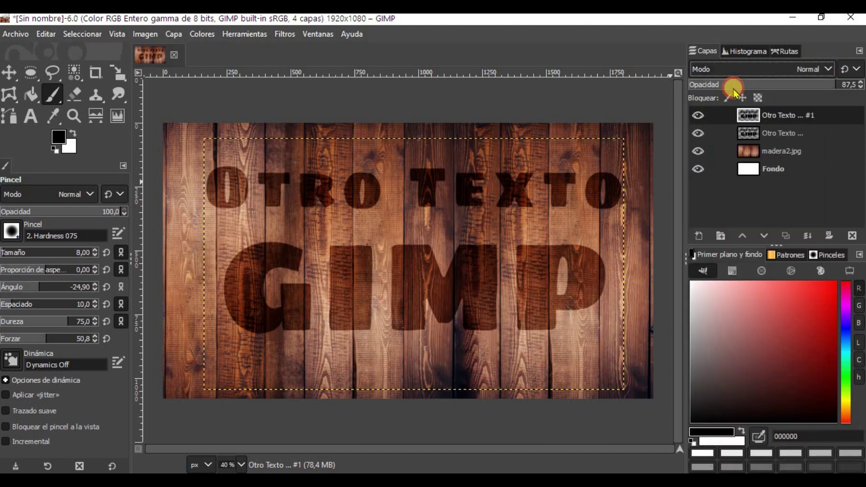
click(846, 85)
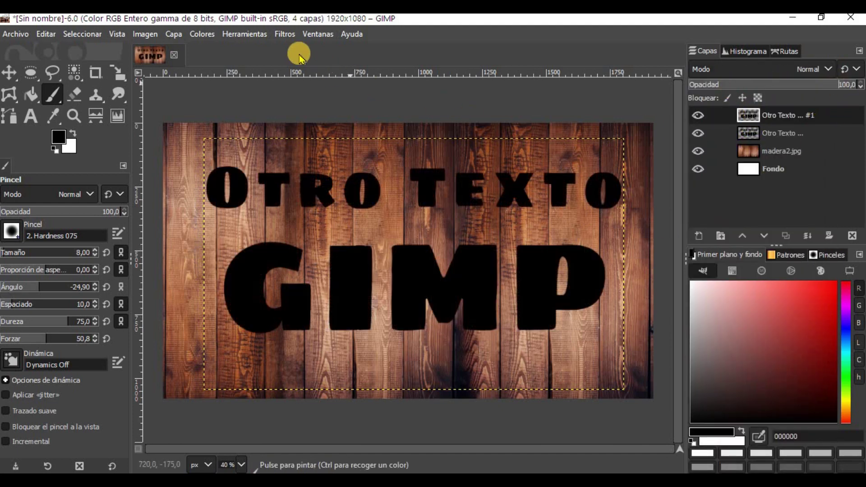
click(286, 34)
mouse_move(312, 174)
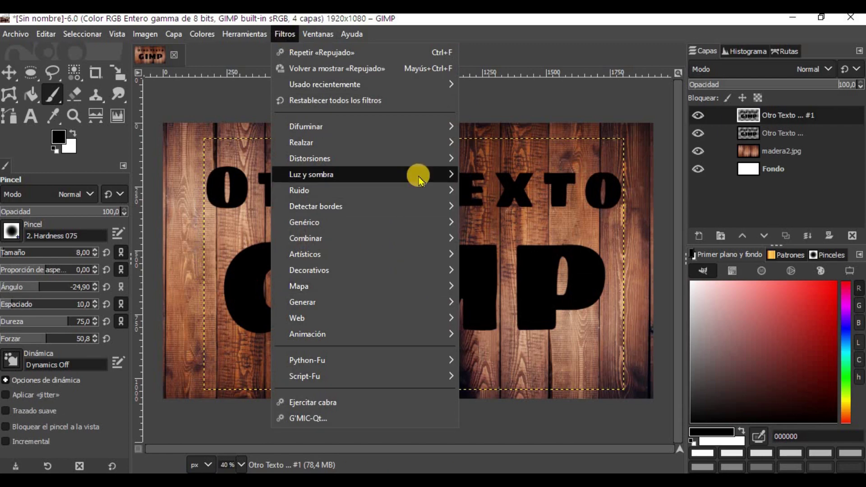
Apply a Finite 45° Sombra alargada, length 29,1 and opacity 86,6, to the copy.
click(519, 297)
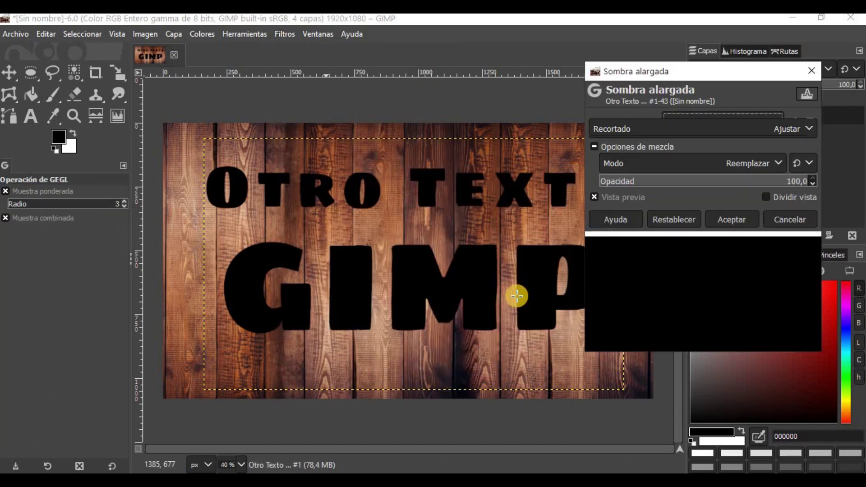
click(792, 148)
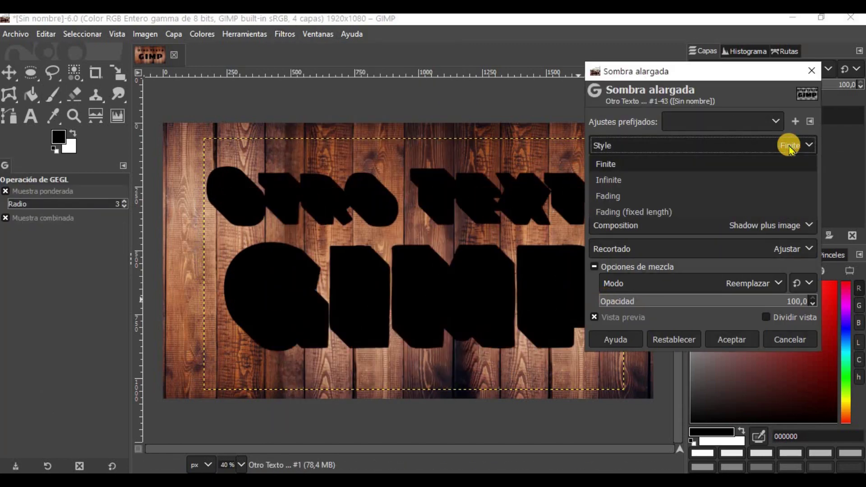
click(676, 166)
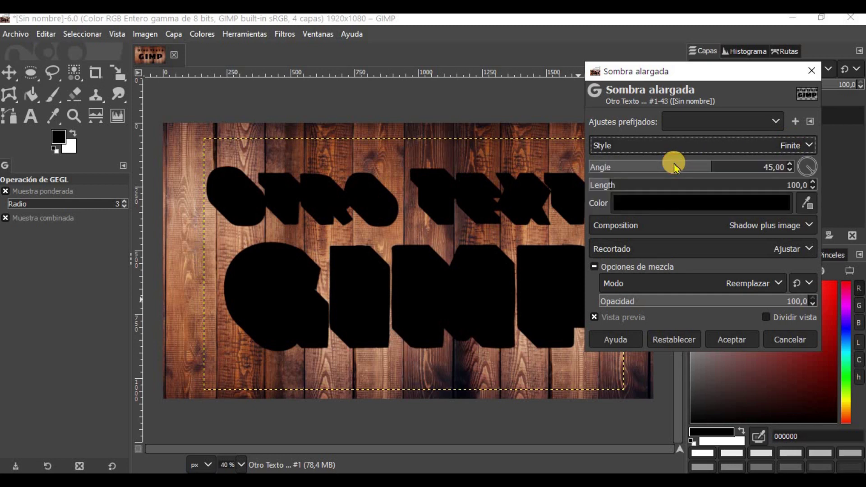
click(604, 187)
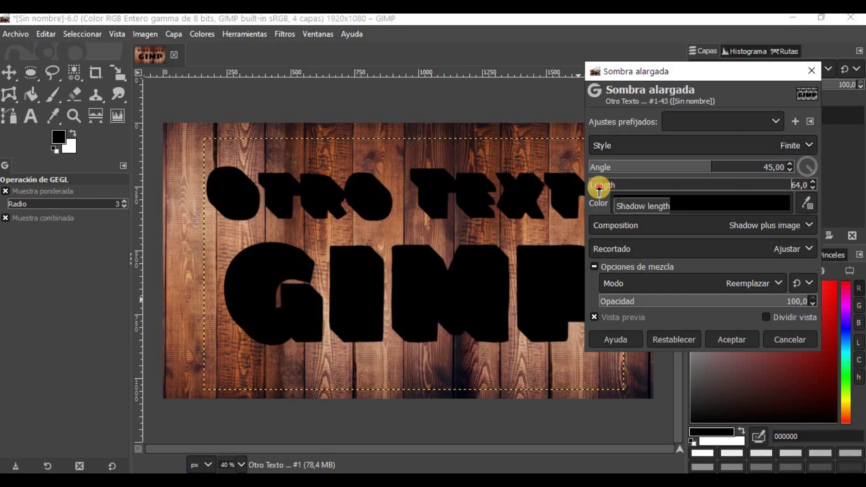
drag(600, 189, 595, 190)
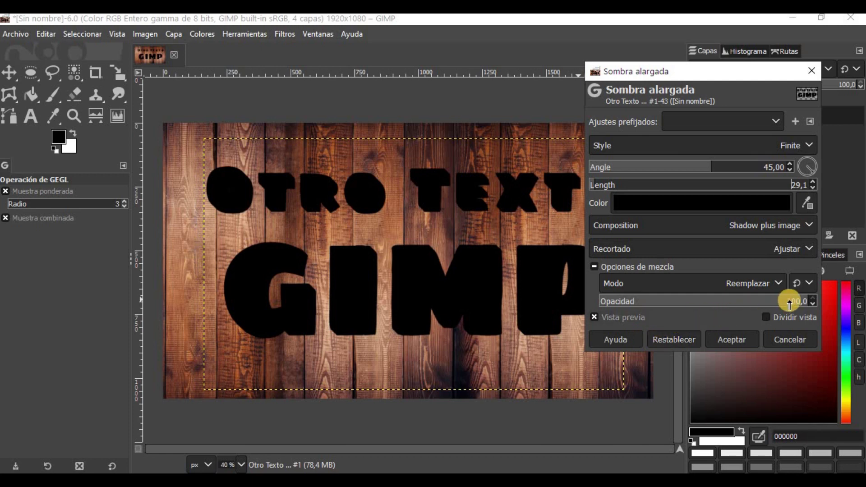
drag(793, 303, 779, 304)
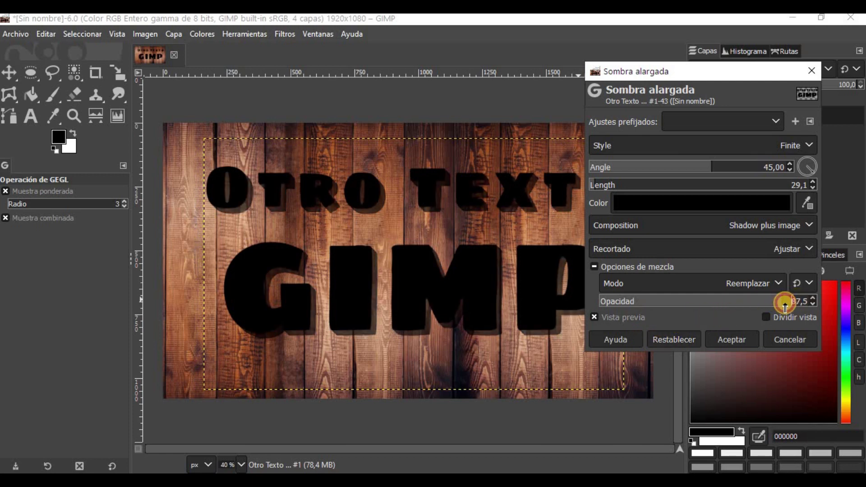
click(723, 340)
Reapply the long shadow with composition set to Shadow minus image.
right_click(754, 115)
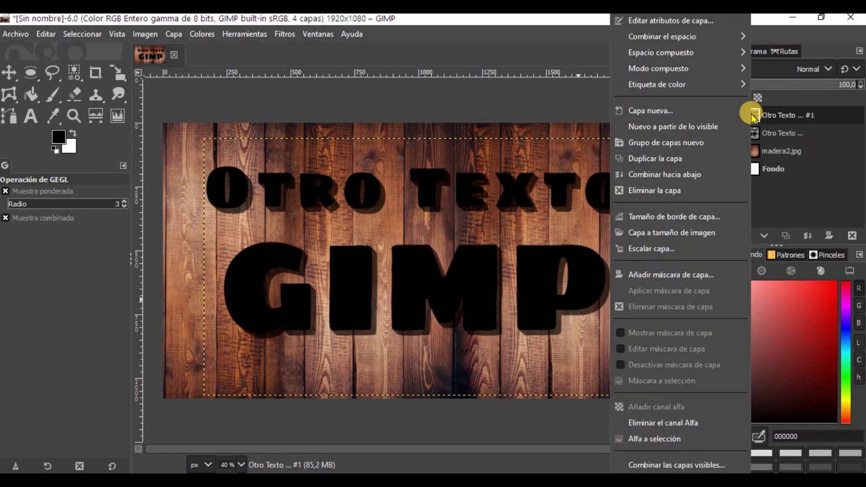
click(767, 118)
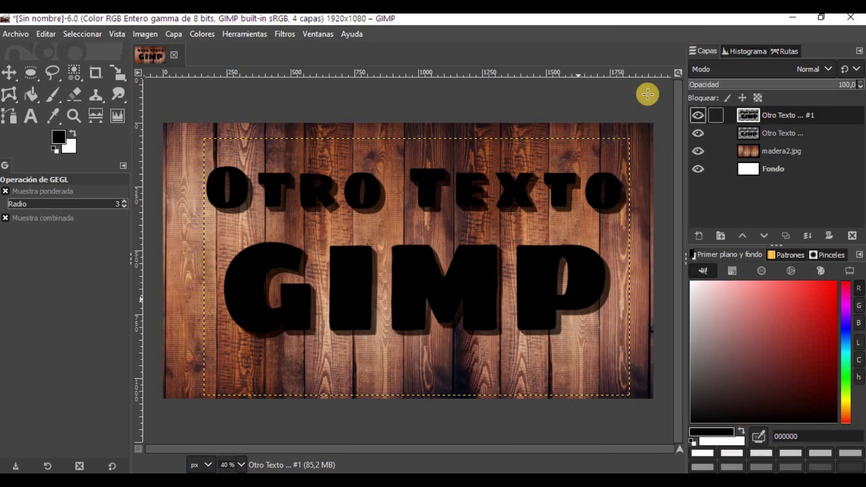
key(ctrl+shift+f)
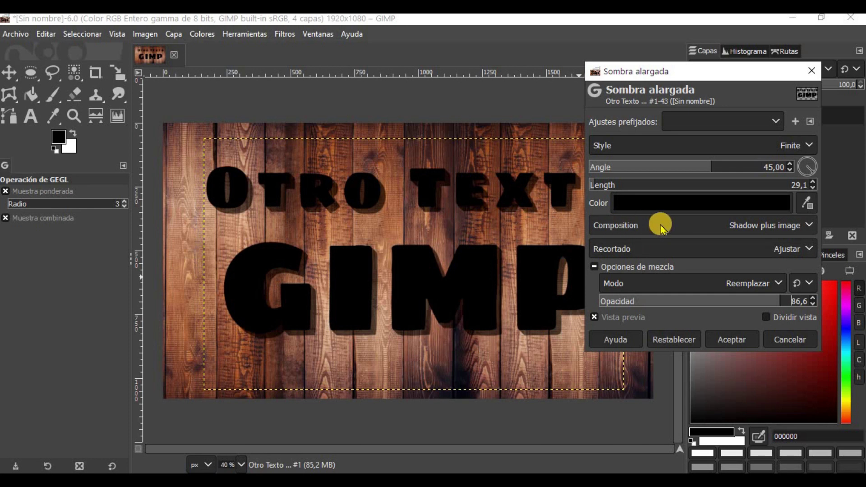
click(807, 225)
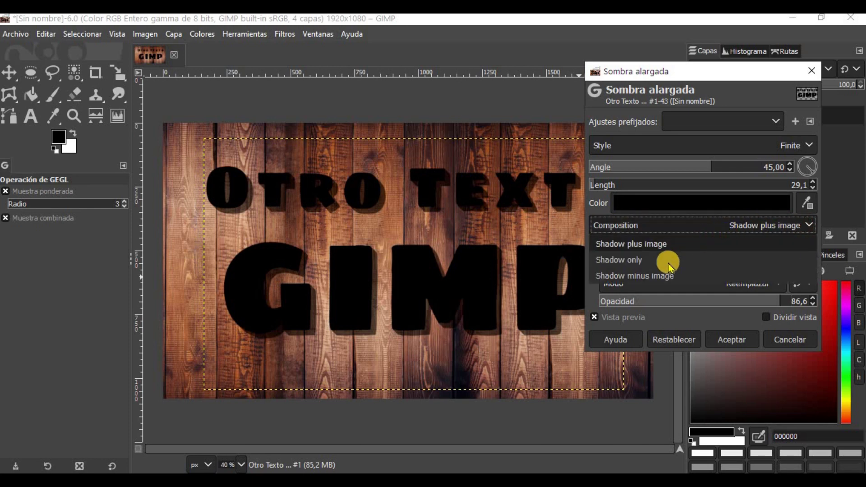
click(663, 276)
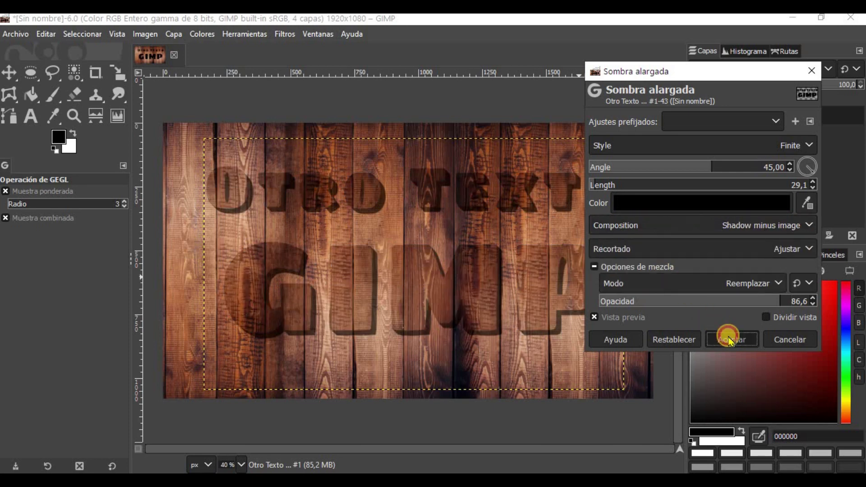
click(731, 339)
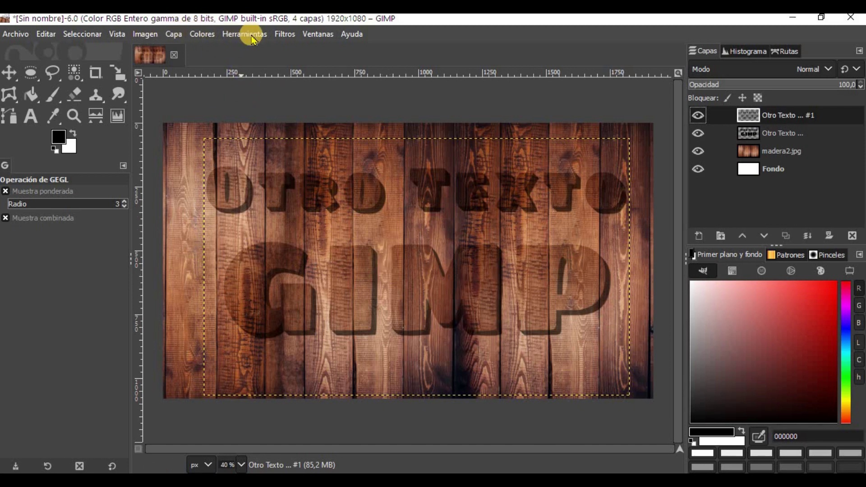
Blur the Otro Texto #1 copy with Gaussian blur size 3.50, then select the original text layer.
click(285, 35)
mouse_move(305, 127)
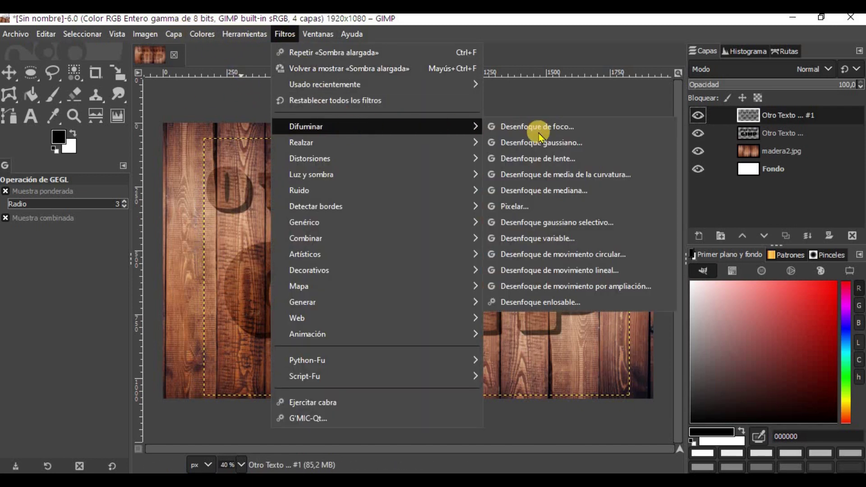
click(555, 143)
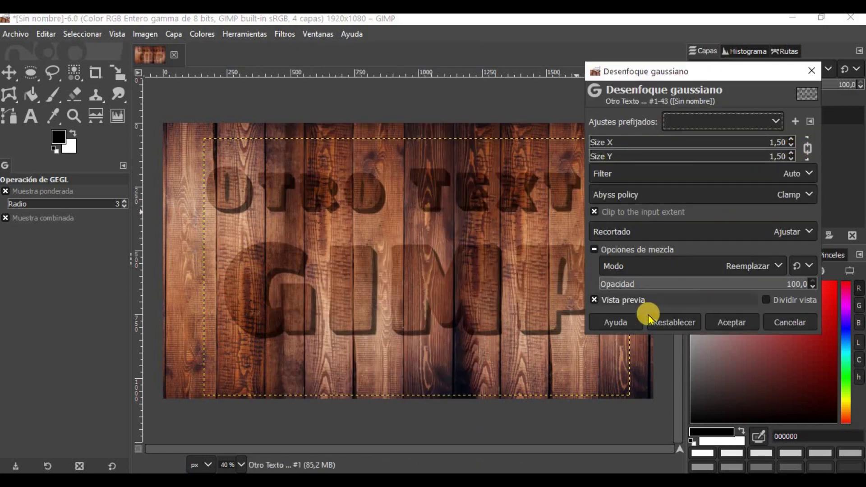
click(595, 300)
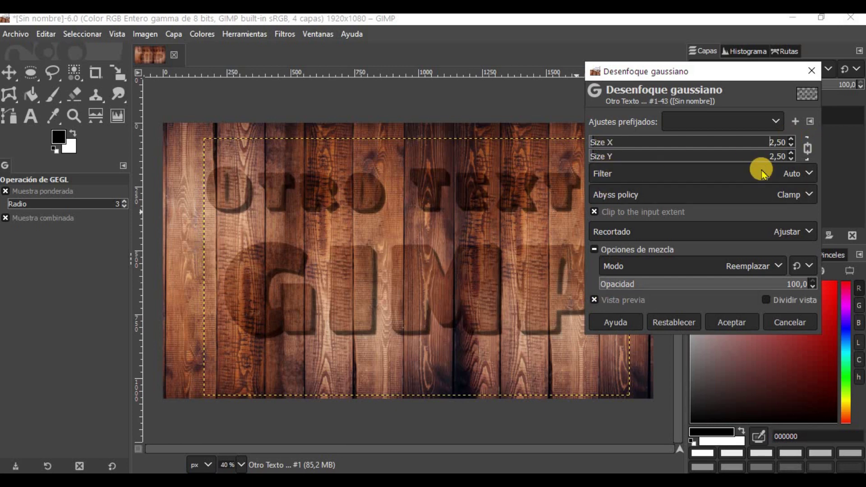
click(728, 324)
click(751, 134)
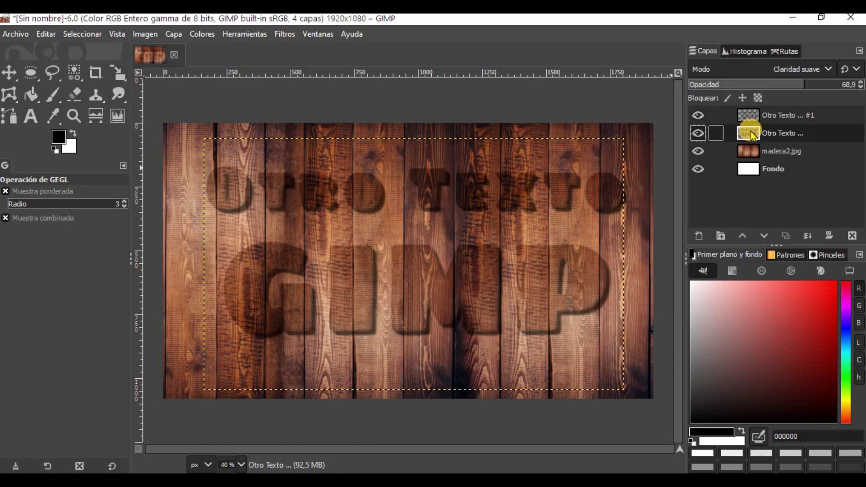
Duplicate the original text layer as Otro Texto #2 and raise it to the top.
right_click(751, 134)
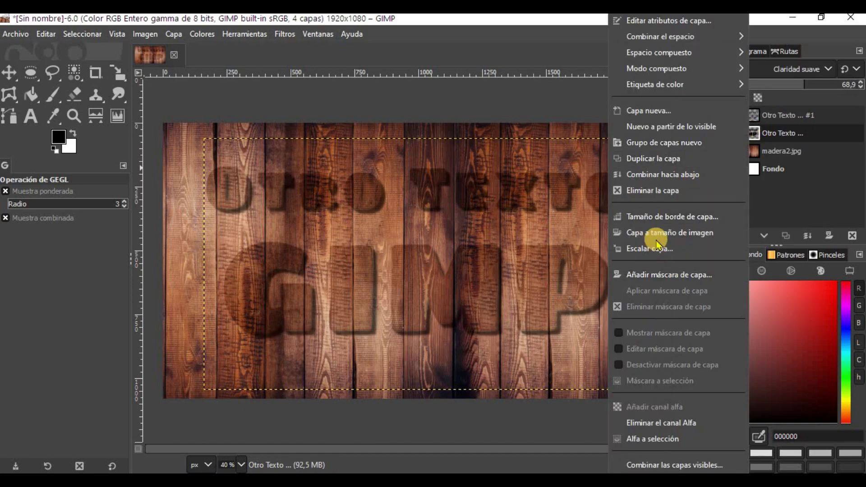
click(653, 159)
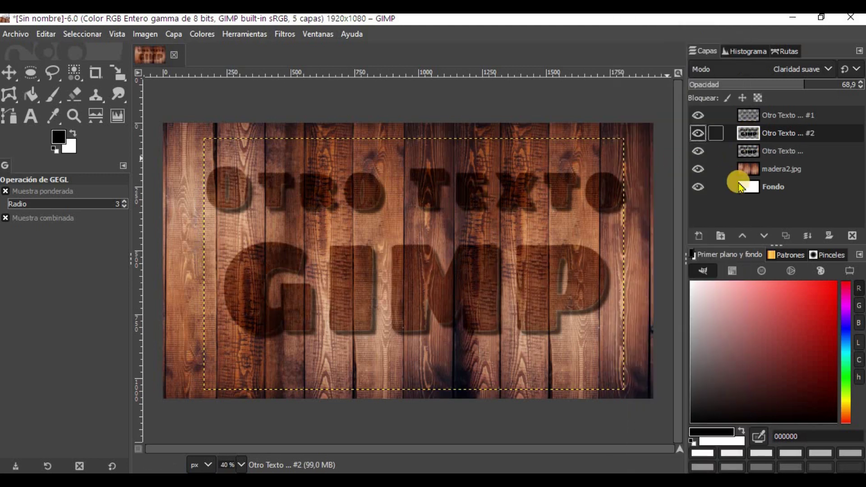
click(741, 234)
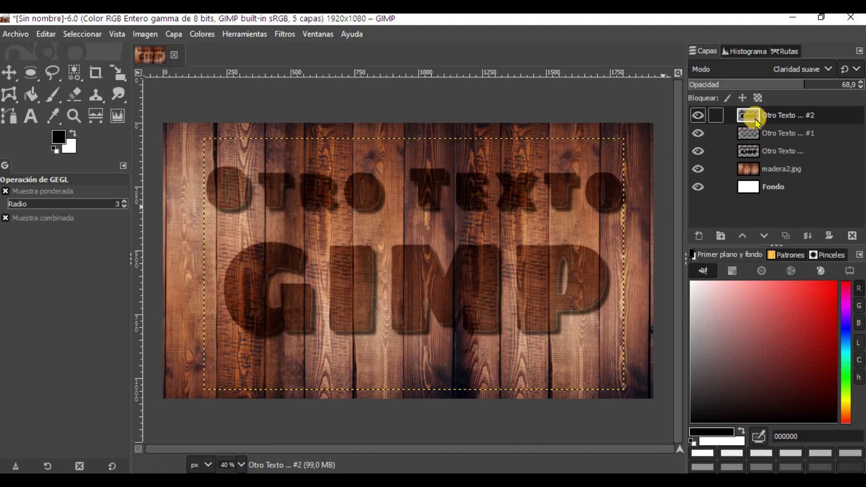
Start a Long Shadow on the top copy with length 8.6 and angle -145.92.
click(285, 34)
mouse_move(312, 174)
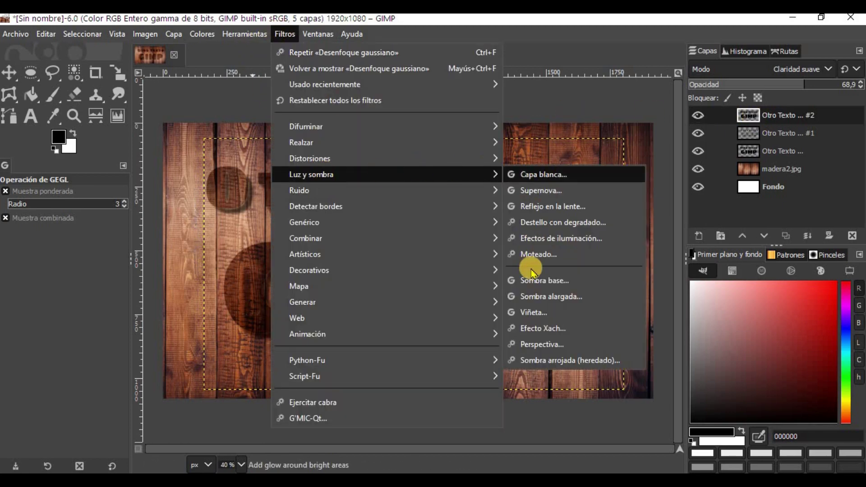
click(551, 296)
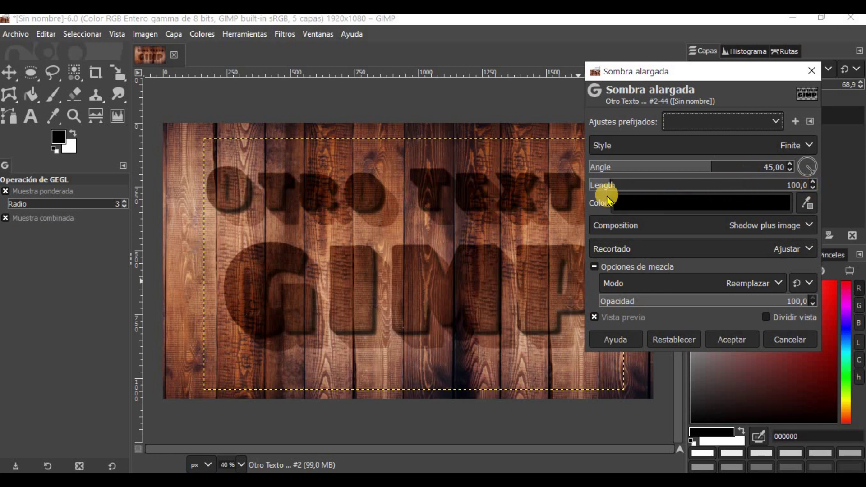
click(592, 186)
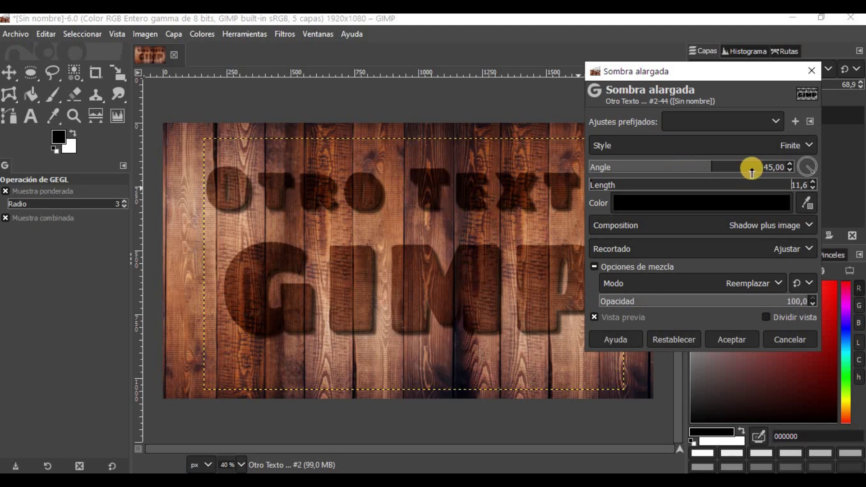
click(771, 168)
drag(771, 169, 780, 169)
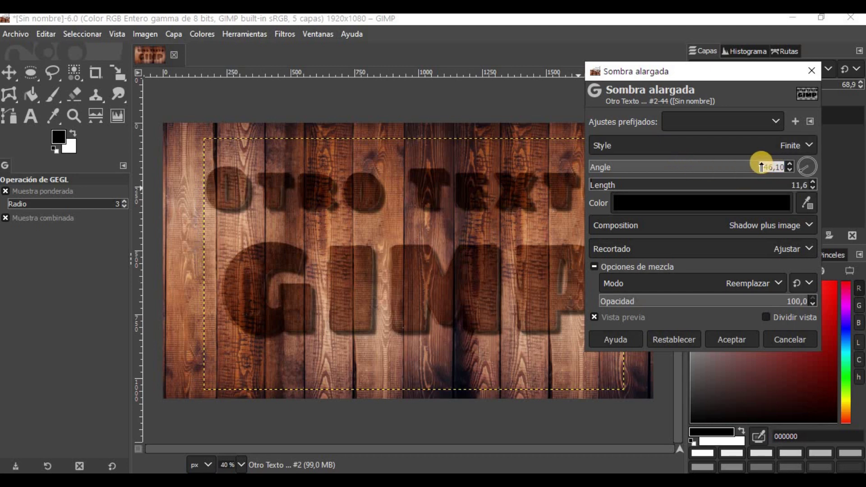
click(803, 166)
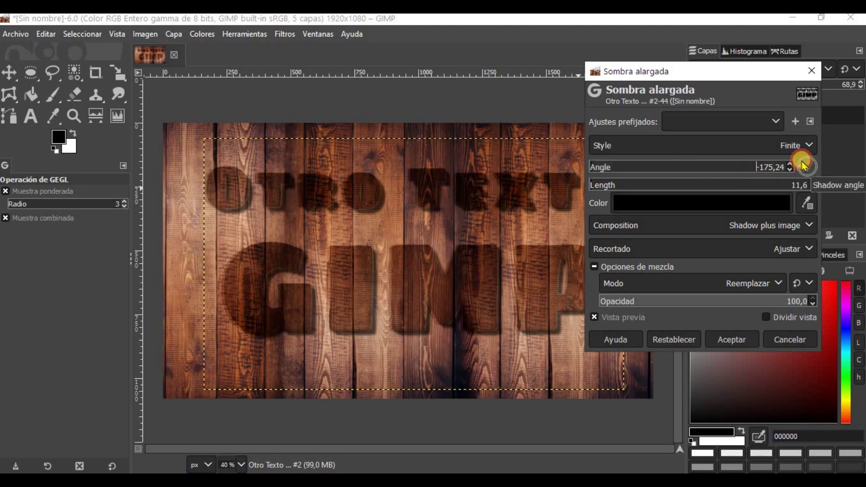
drag(804, 165, 804, 162)
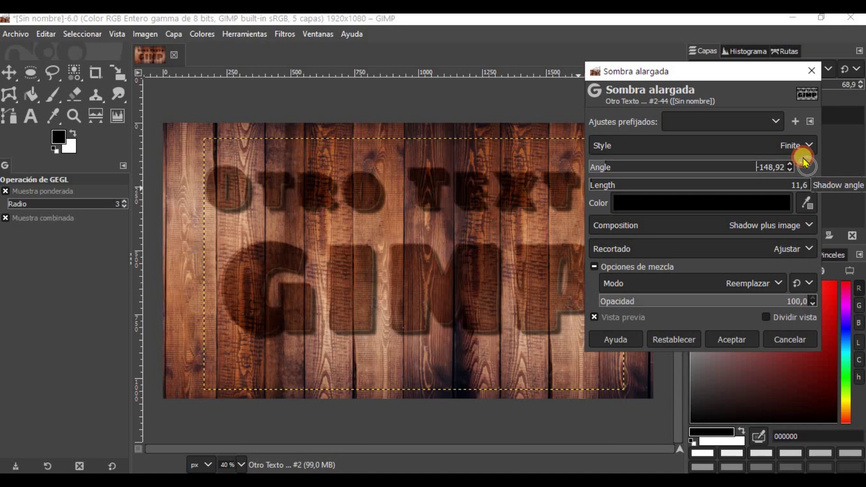
click(788, 165)
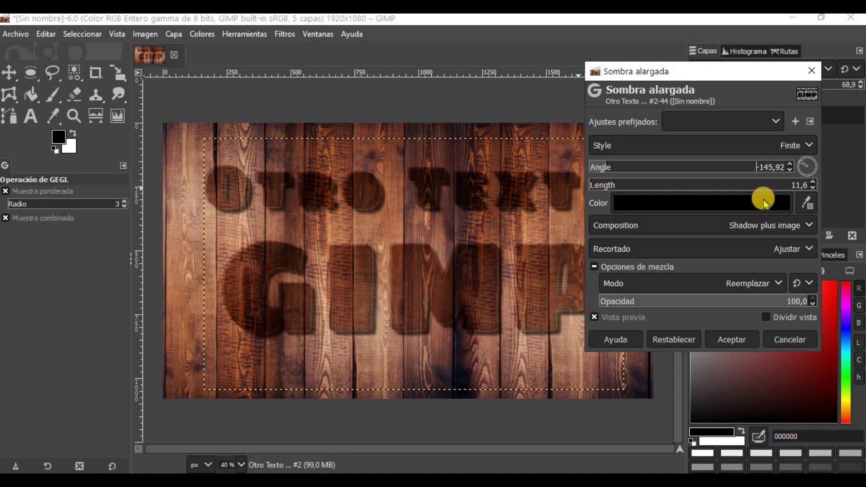
Make the long shadow white with Shadow minus image composition and apply it.
click(729, 205)
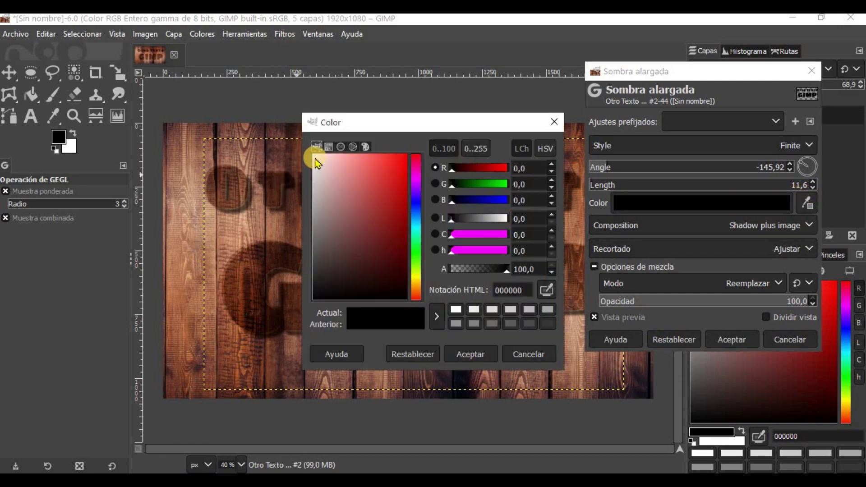
click(313, 155)
click(467, 353)
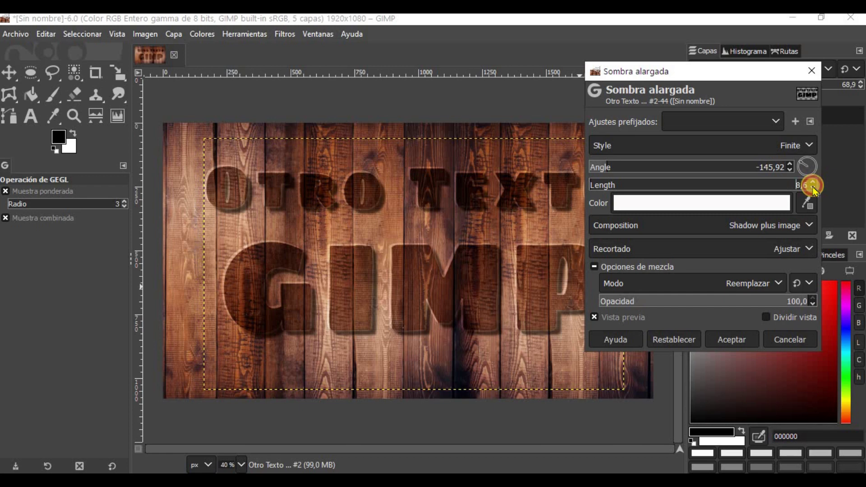
click(782, 225)
click(651, 273)
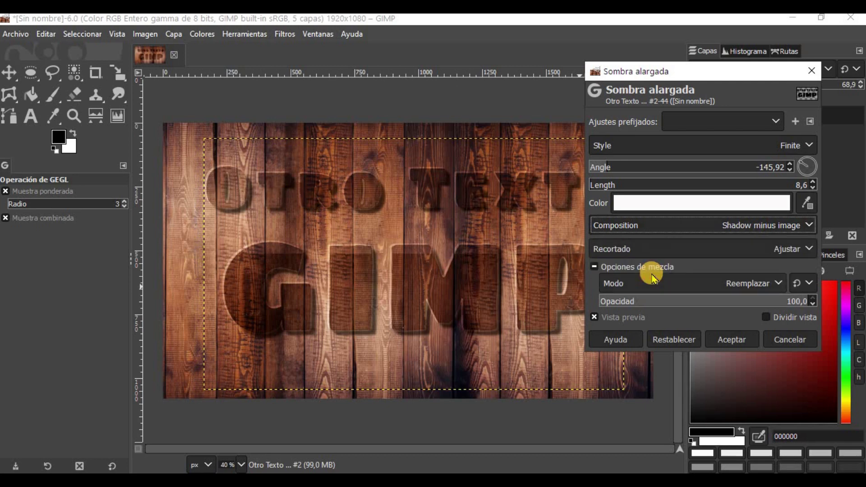
click(740, 339)
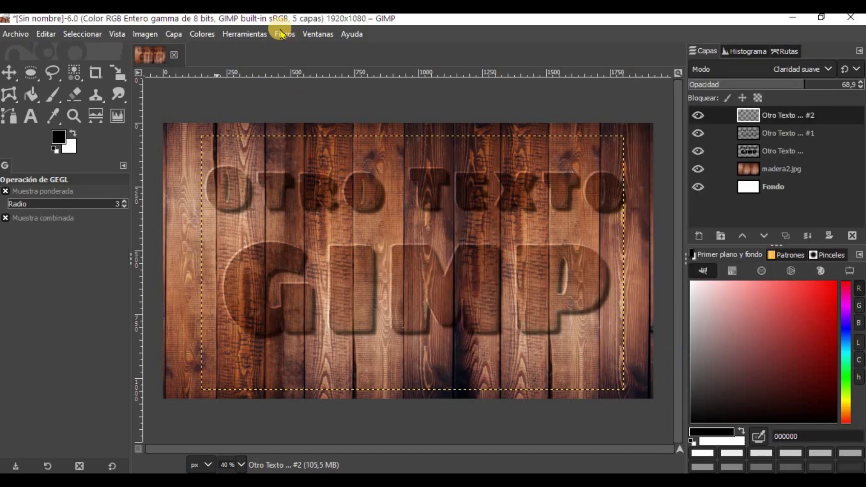
click(285, 34)
Blur the white shadow copy with a 2.50 Gaussian blur.
click(528, 143)
click(792, 139)
click(732, 322)
Lower the original text layer's opacity to about 63.6.
click(749, 185)
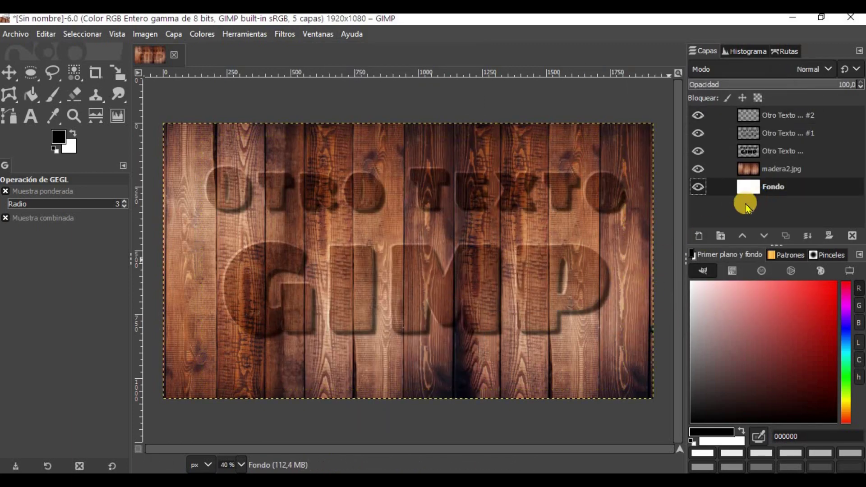
click(746, 170)
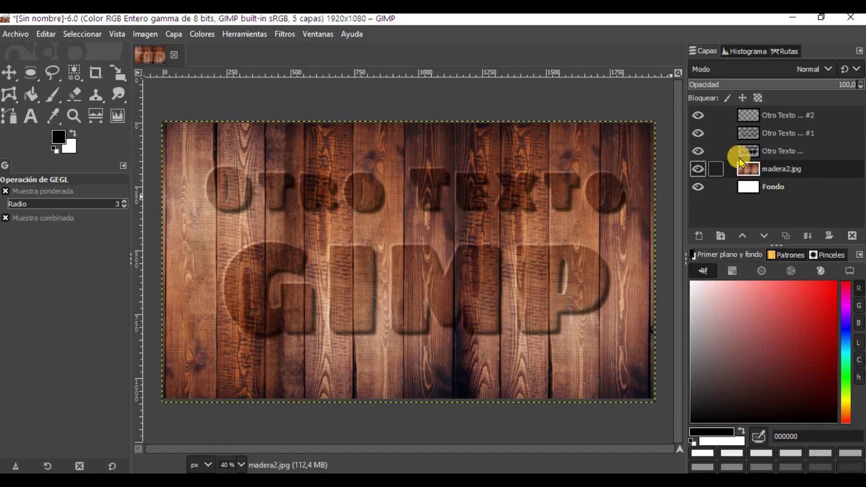
click(768, 151)
drag(807, 88, 785, 92)
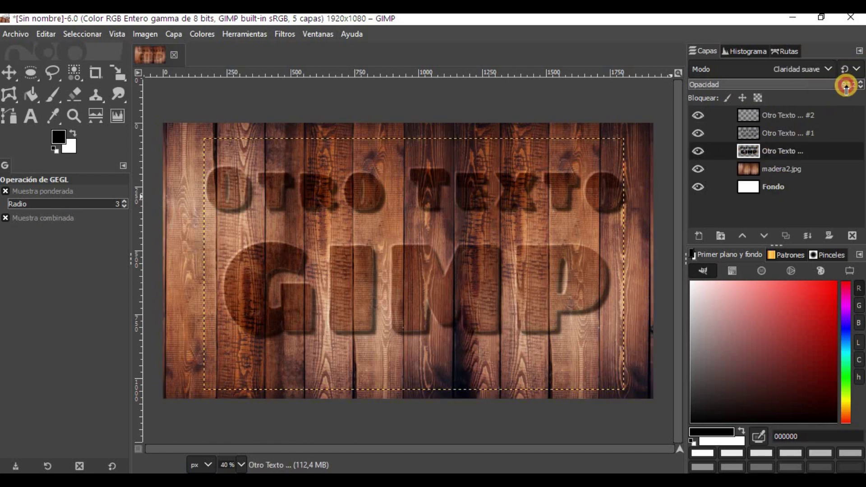
click(792, 86)
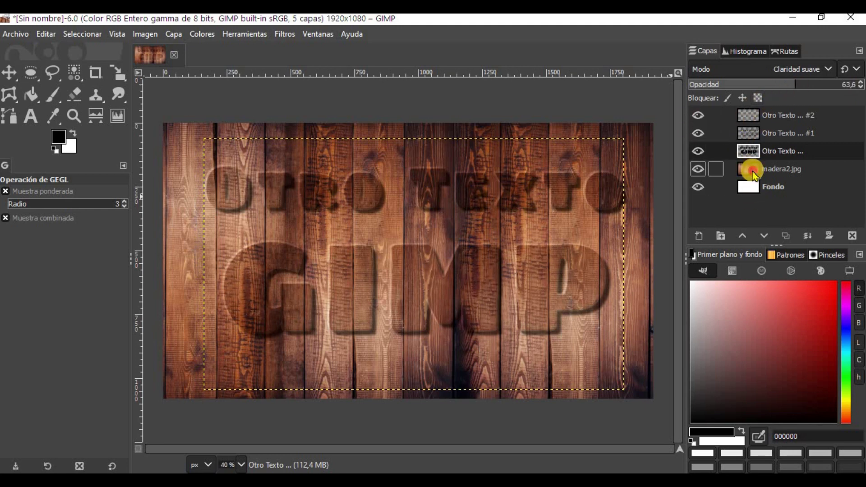
Brighten the madera2.jpg wood layer with Exposure 1.163 and black level 0.014.
click(750, 170)
click(202, 34)
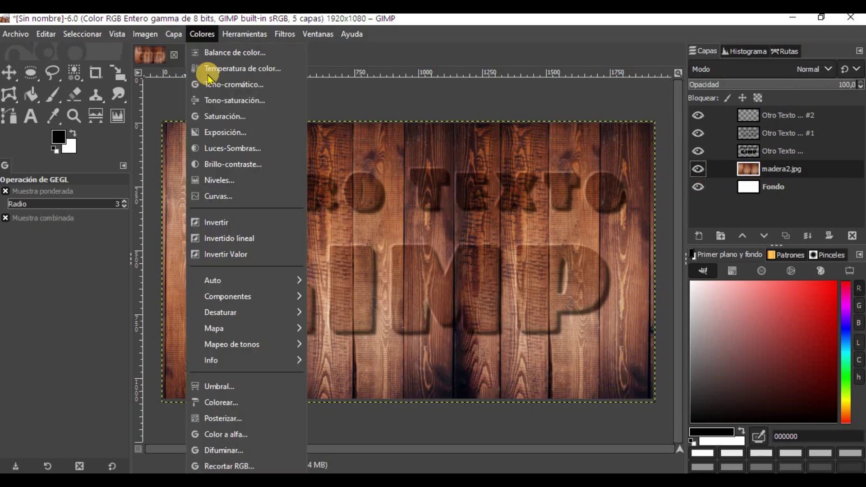
click(231, 135)
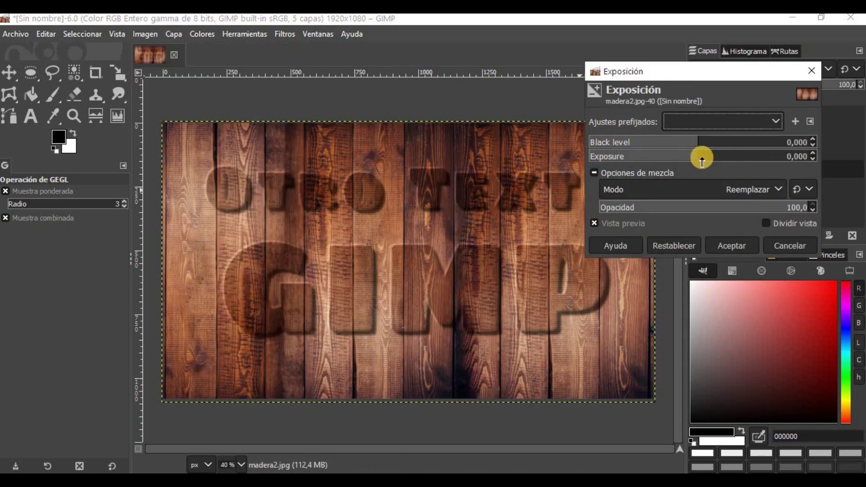
click(719, 156)
mouse_move(720, 158)
mouse_down()
mouse_move(669, 147)
mouse_move(713, 144)
mouse_up()
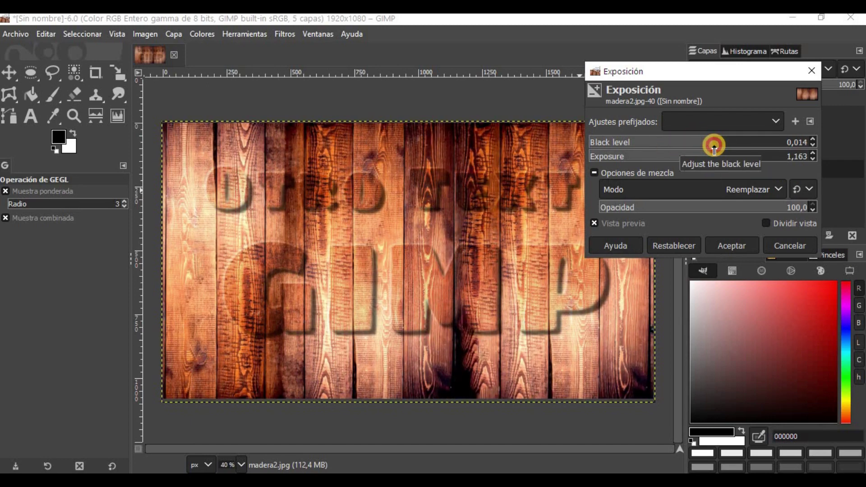
click(732, 246)
click(16, 34)
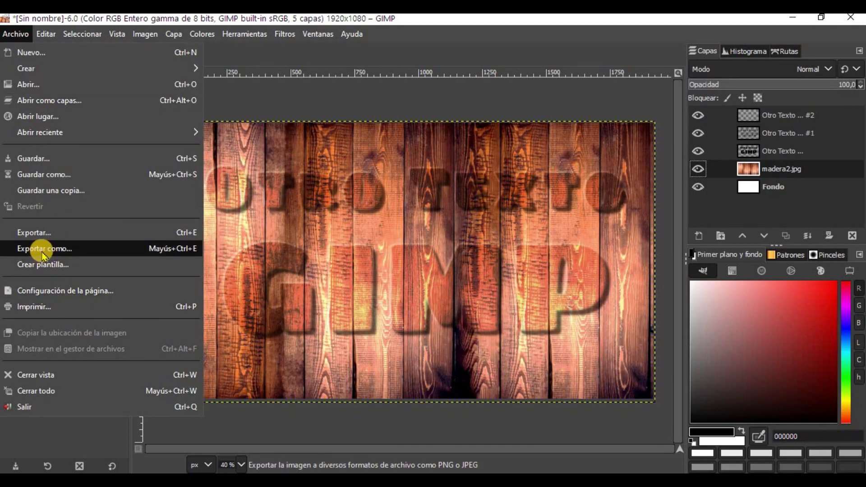
Export the image as texto_relieve02.jpg in the TextoRelieve folder, confirming the JPEG options.
click(53, 247)
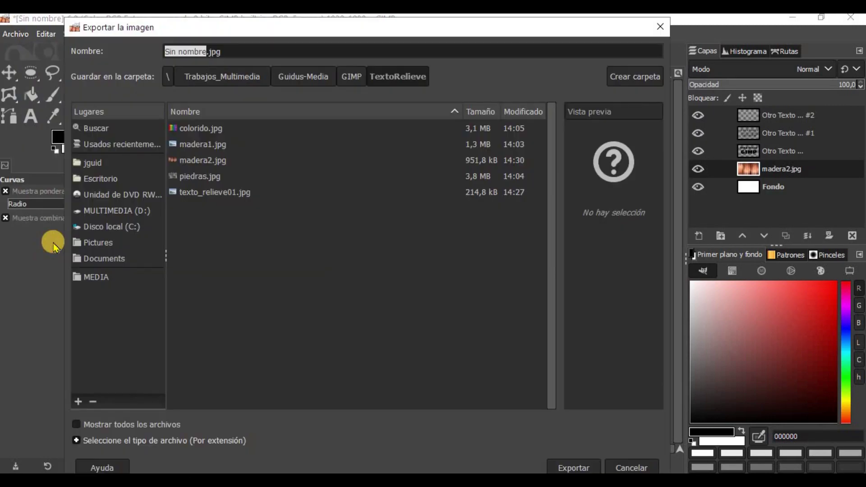
click(217, 192)
click(218, 52)
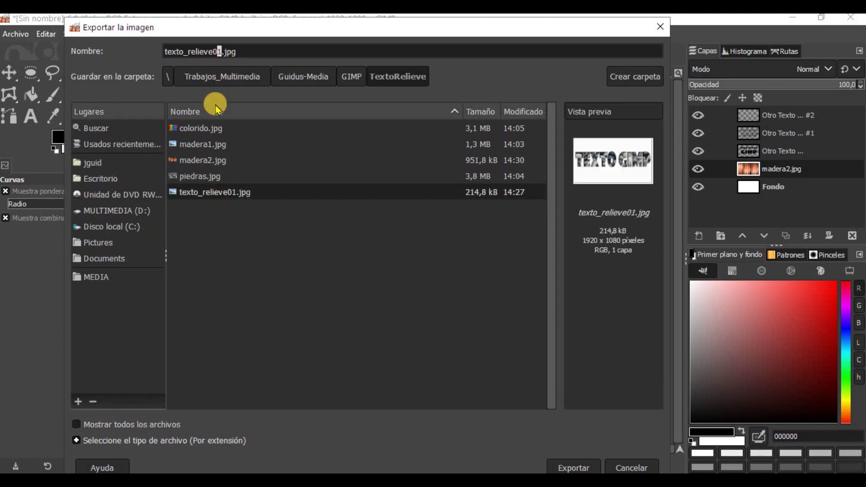
text(2)
click(573, 467)
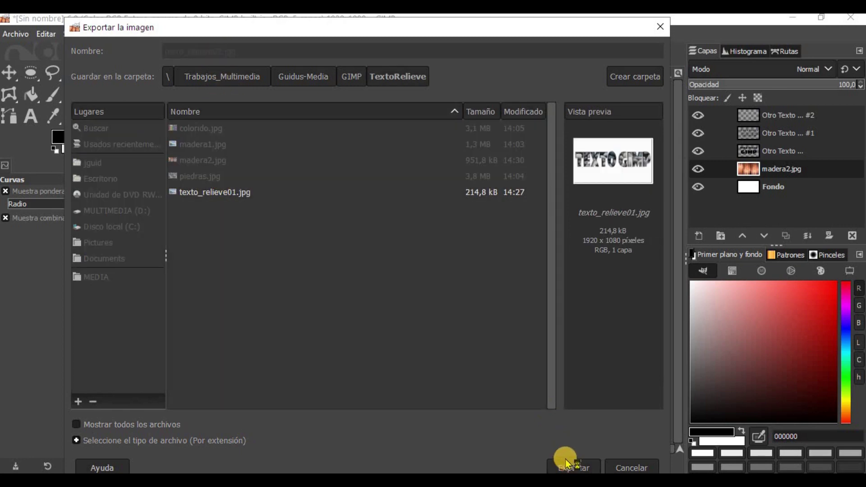
click(455, 382)
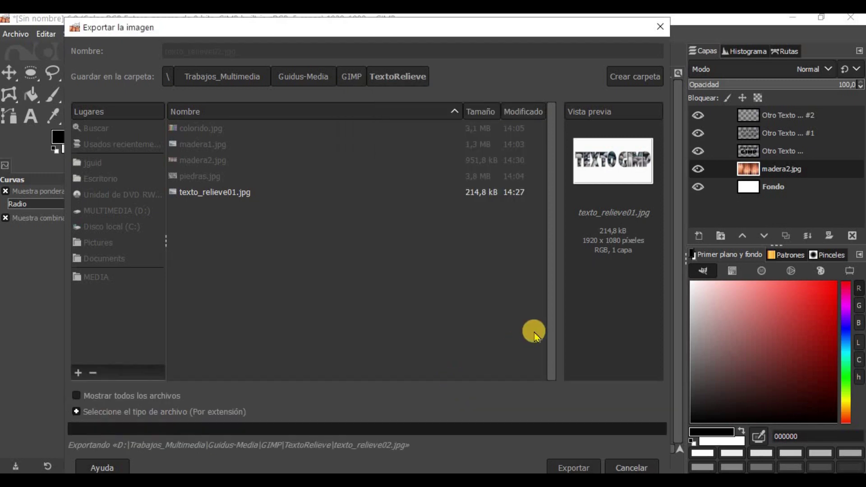